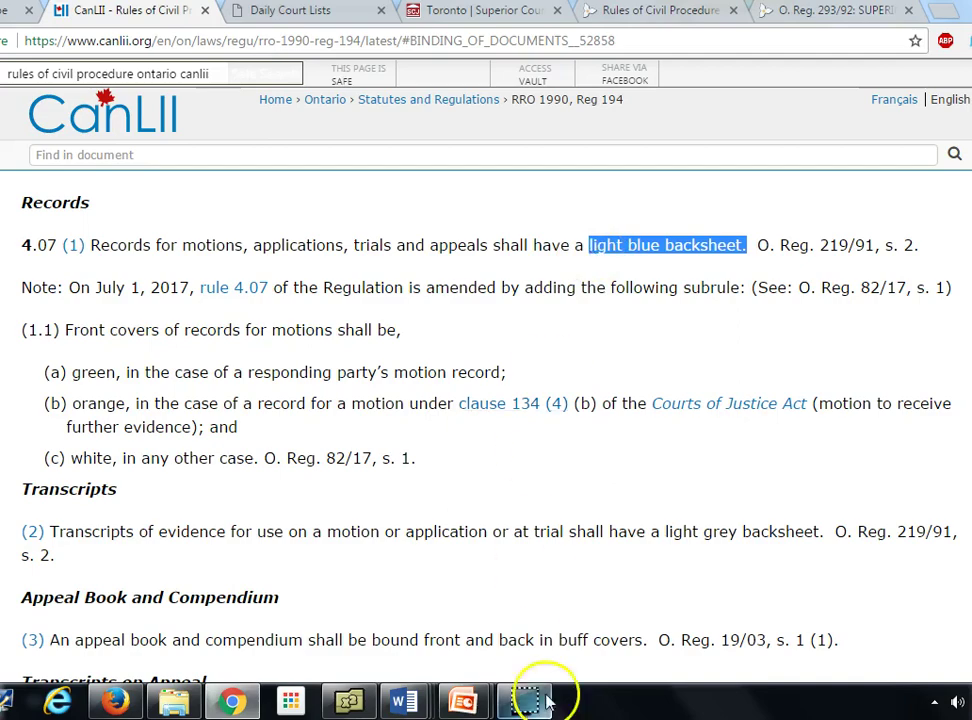
- Switch to the PowerPoint slide show and advance from Oral Motion: Step 3 to the second point of Step 4
mouse_move(467, 699)
click(610, 635)
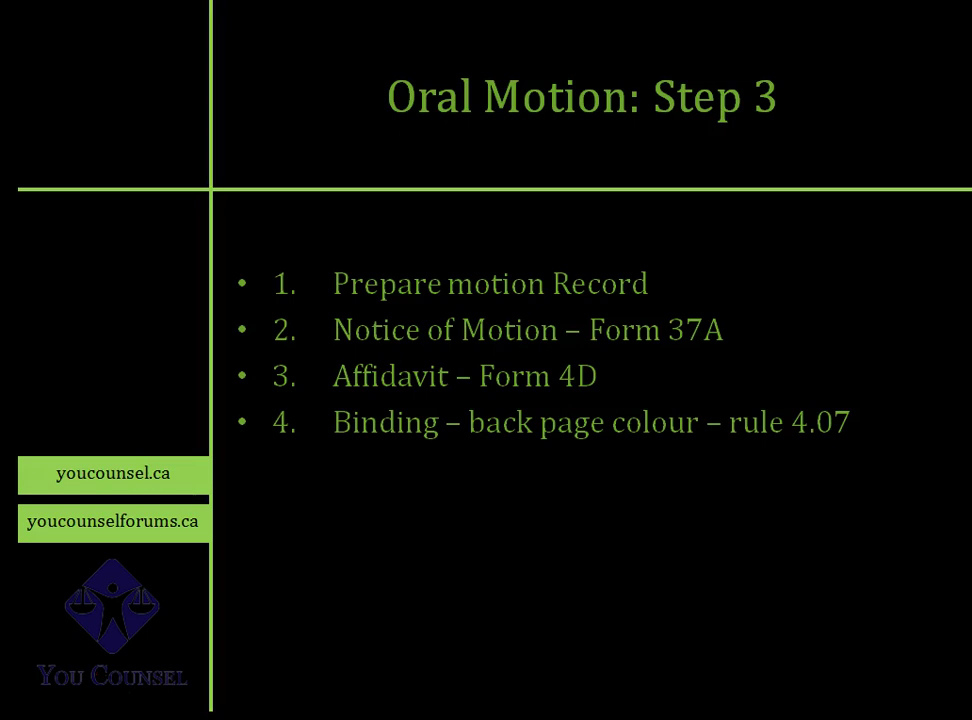
key(Right)
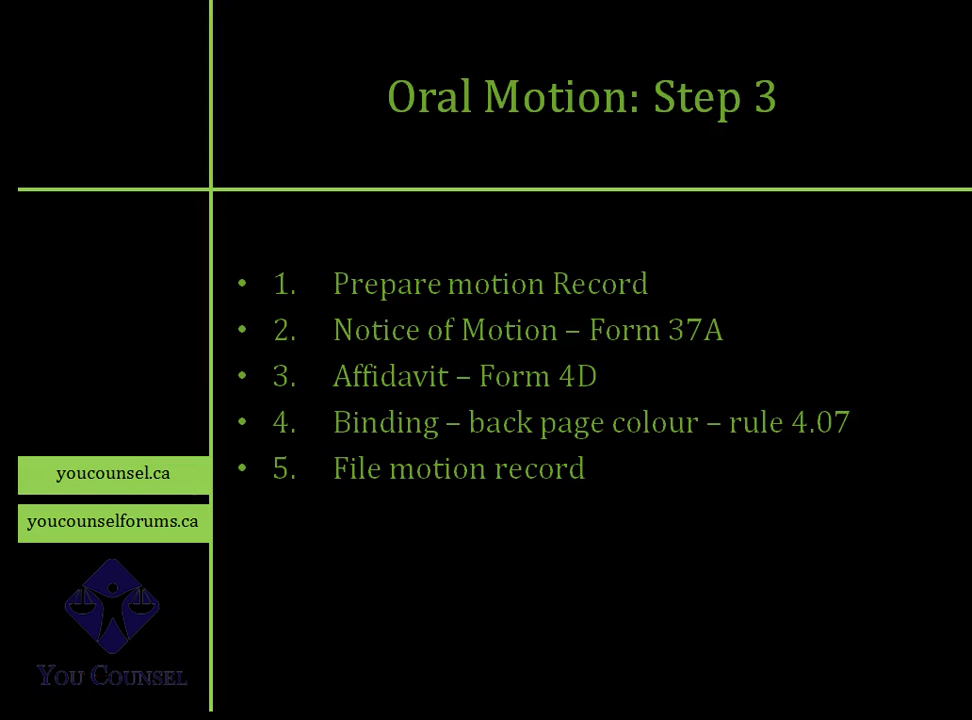
key(Right)
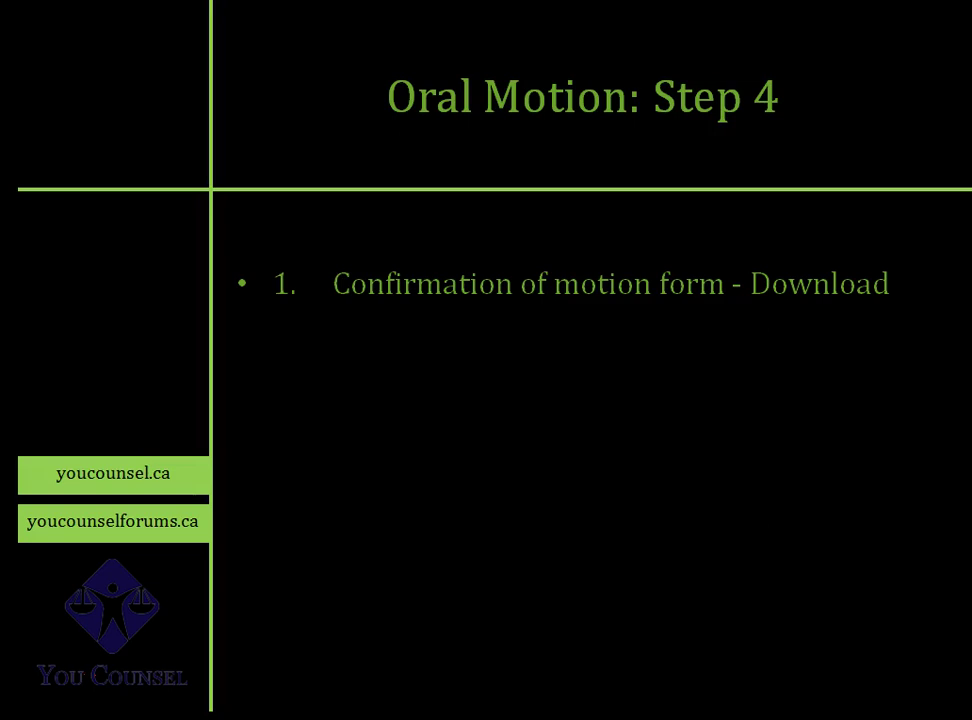
key(Right)
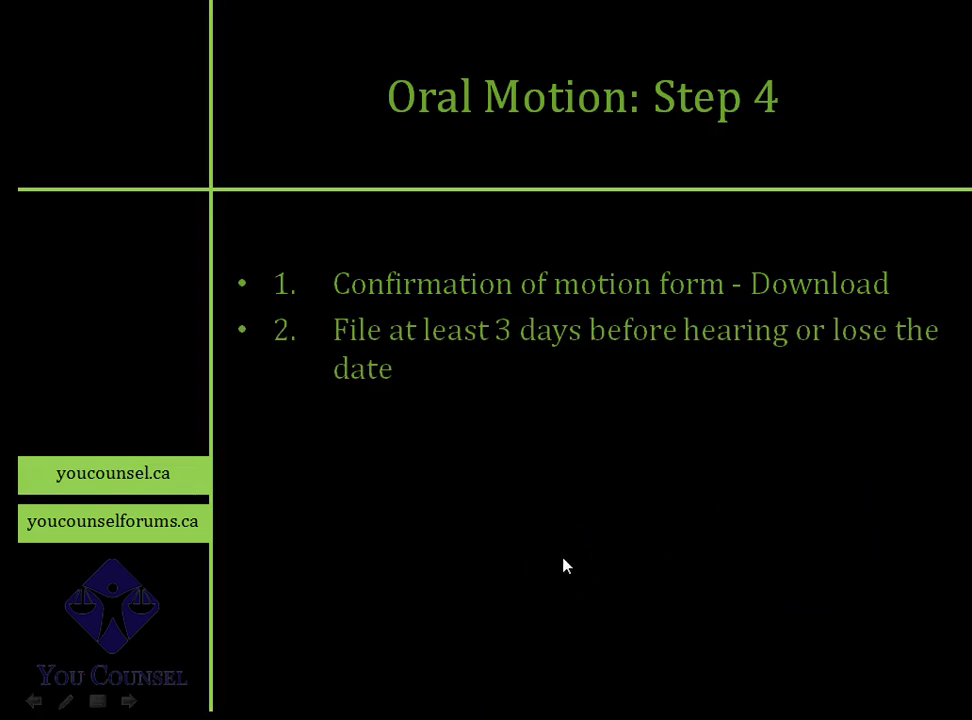
- Switch to the confirmation of motion form in Word and review it from the court contact details to the solicitor's signature line
key(alt+Tab)
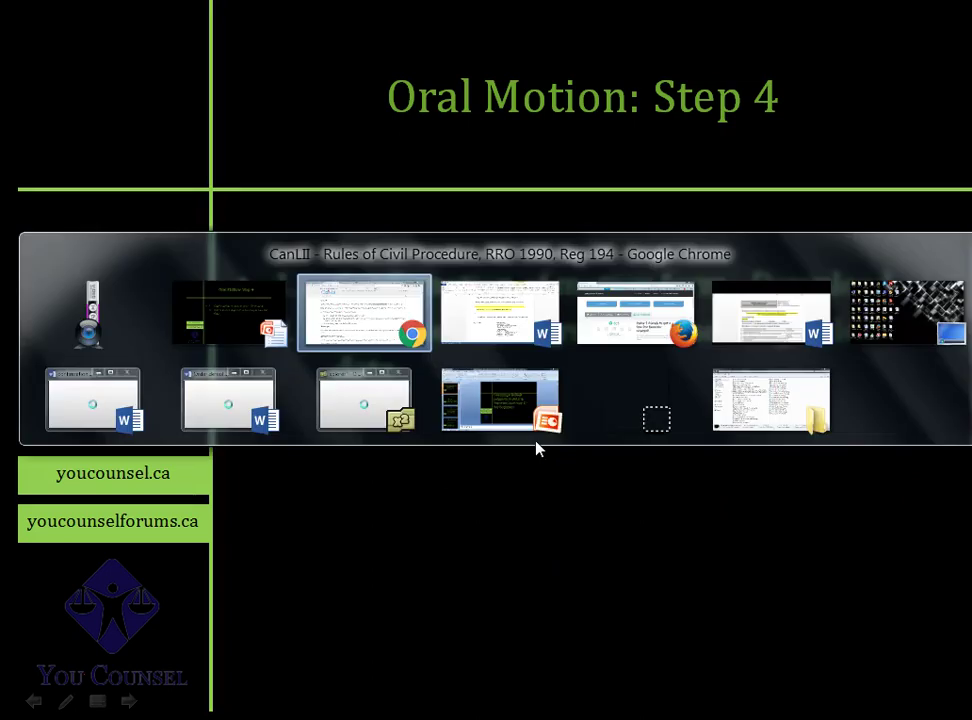
key(alt+Tab)
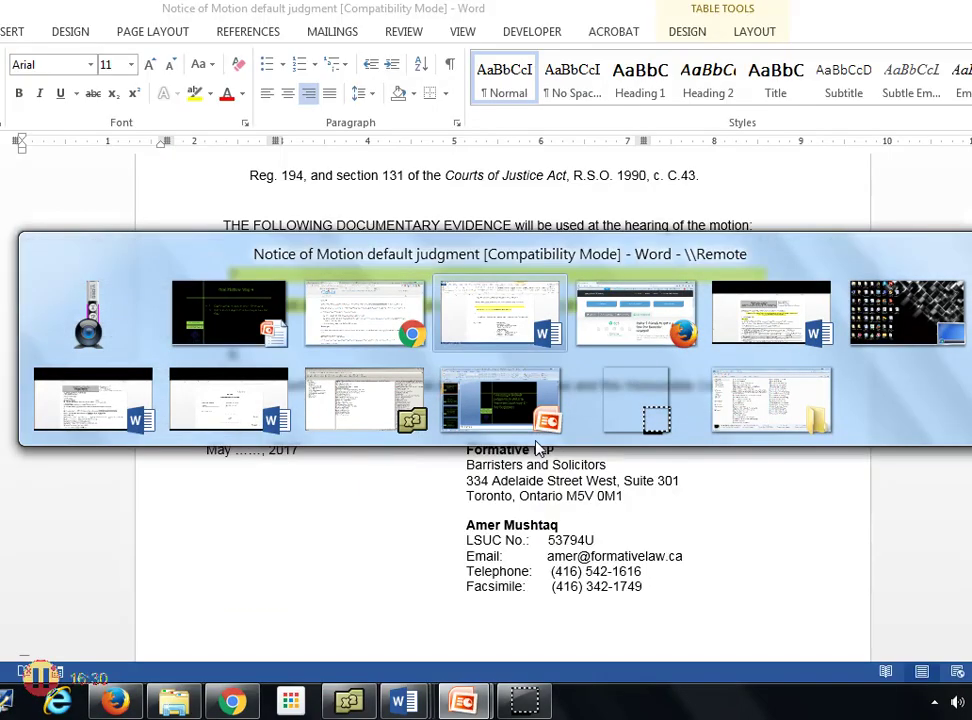
key(alt+Tab)
key(alt+Tab)
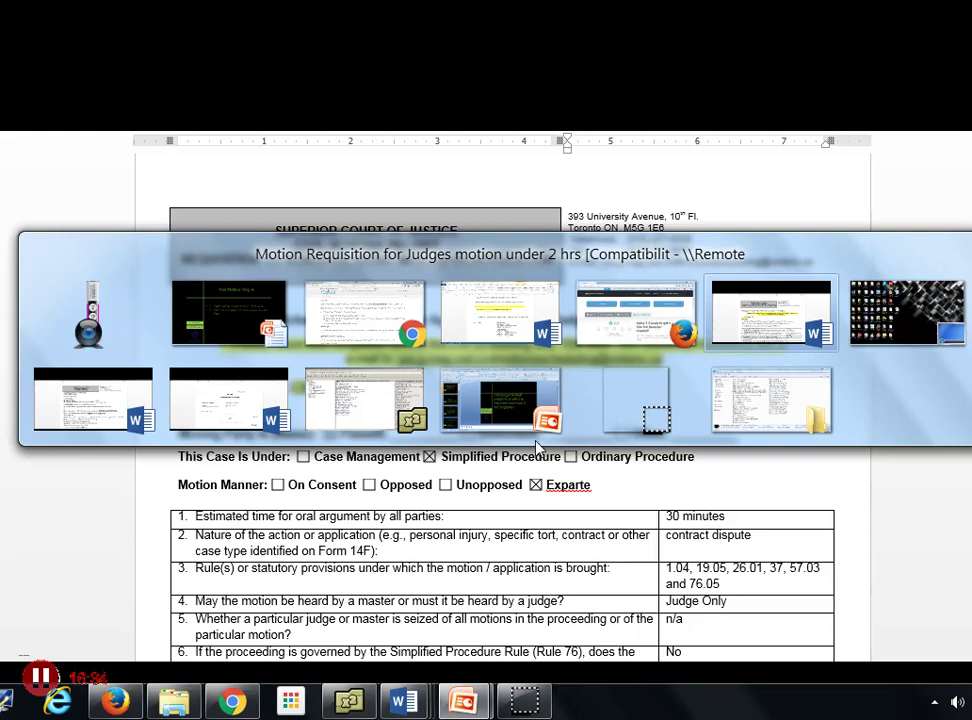
key(Tab)
key(shift+Tab)
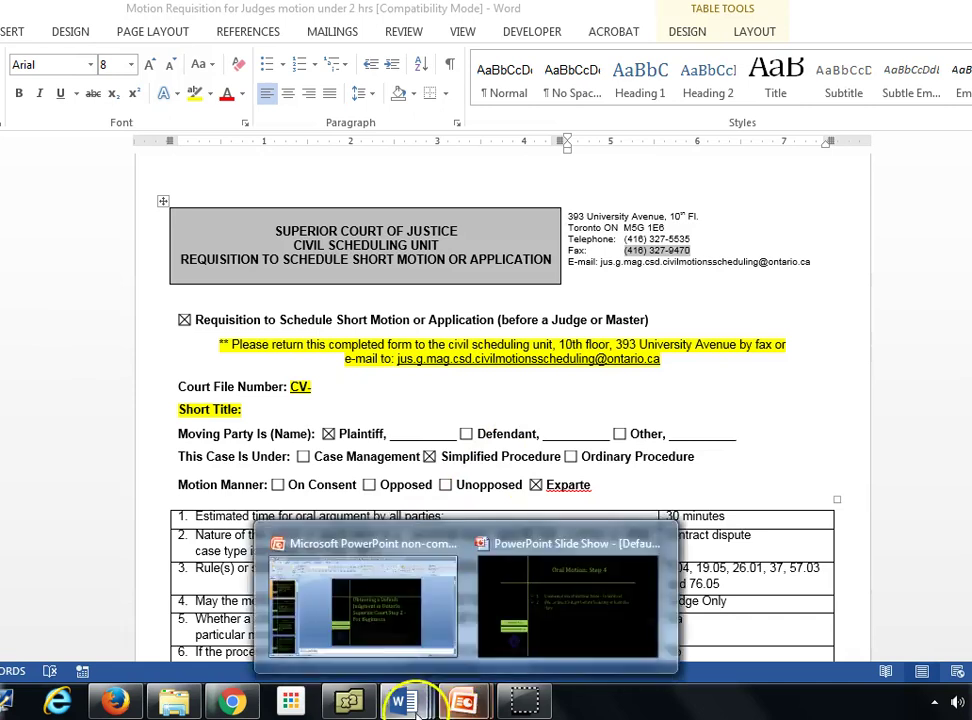
mouse_move(415, 698)
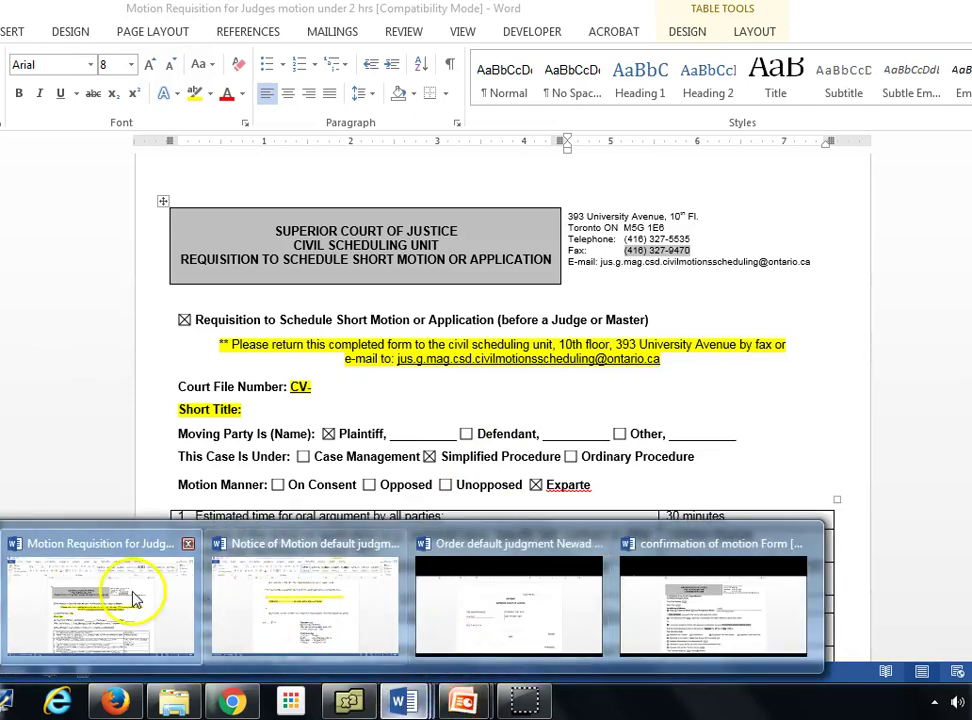
click(697, 622)
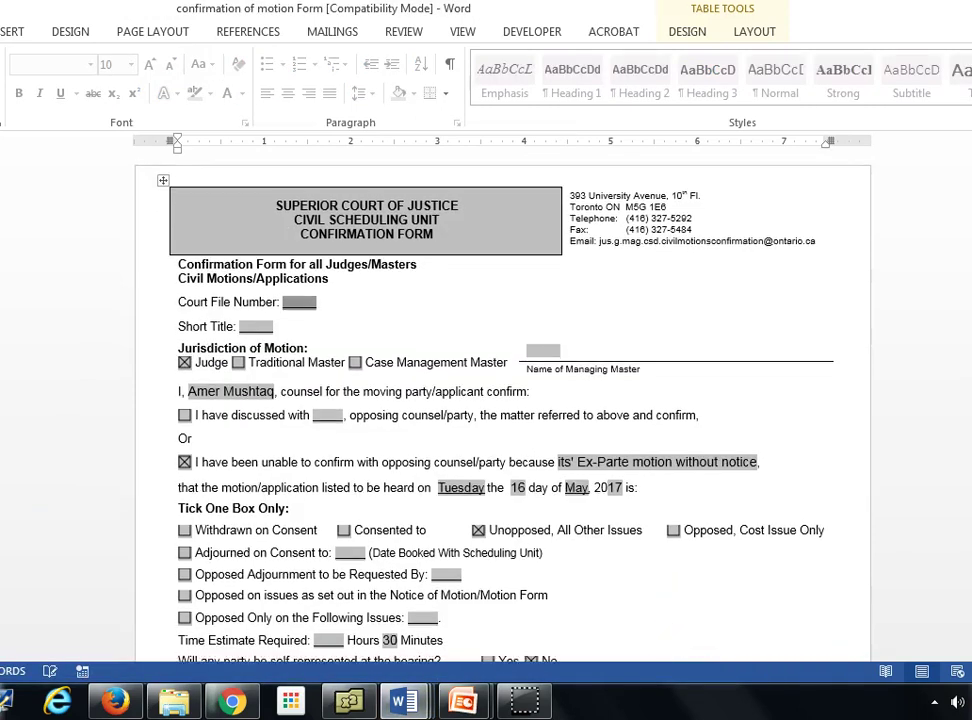
scroll(500, 400, down, 2)
scroll(532, 288, up, 2)
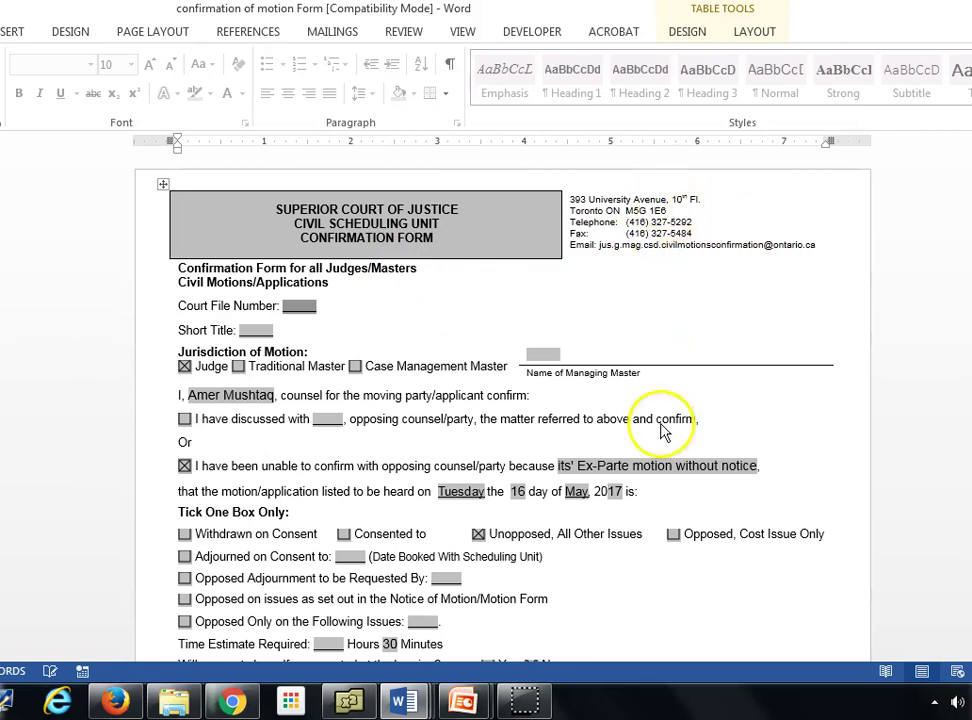
scroll(500, 400, down, 4)
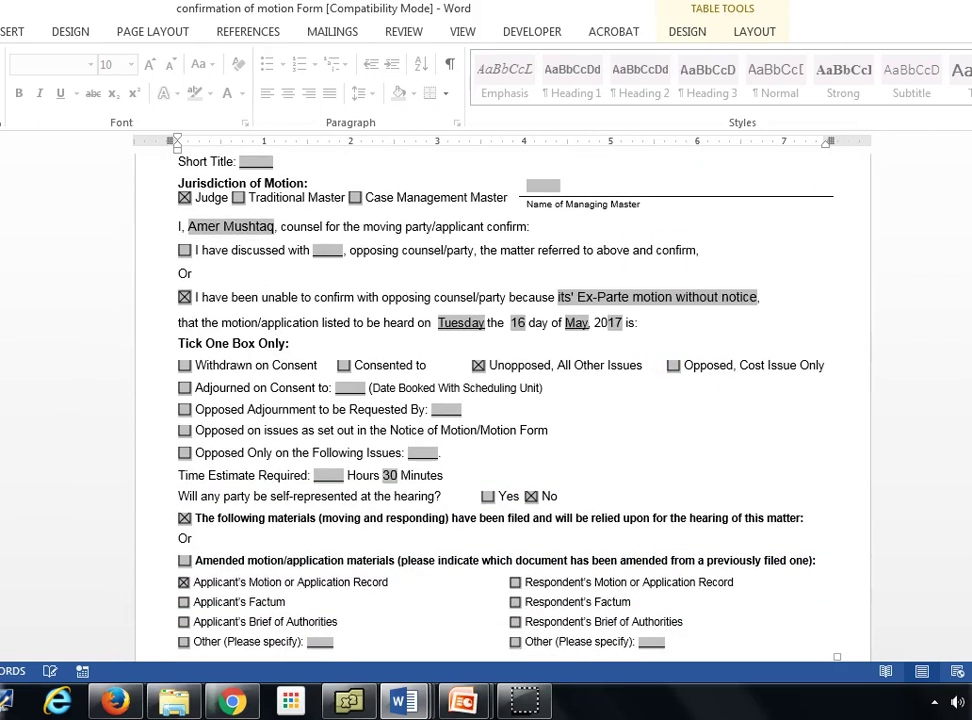
scroll(500, 400, down, 1)
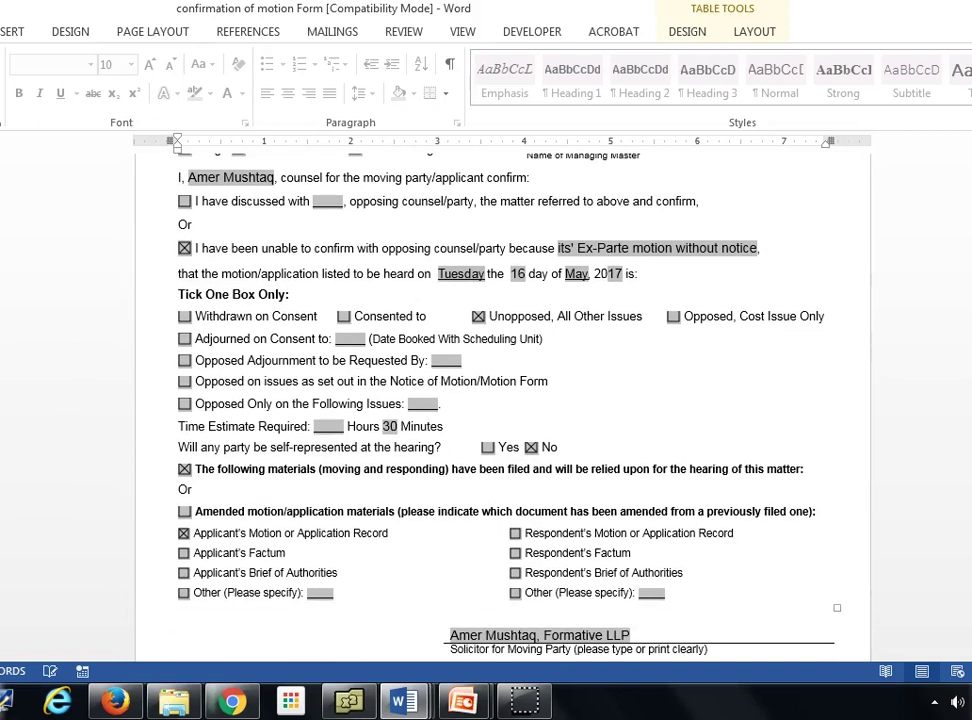
- Return to the PowerPoint slide show and advance to the draft judgment point of Oral Motion: Step 5
mouse_move(475, 698)
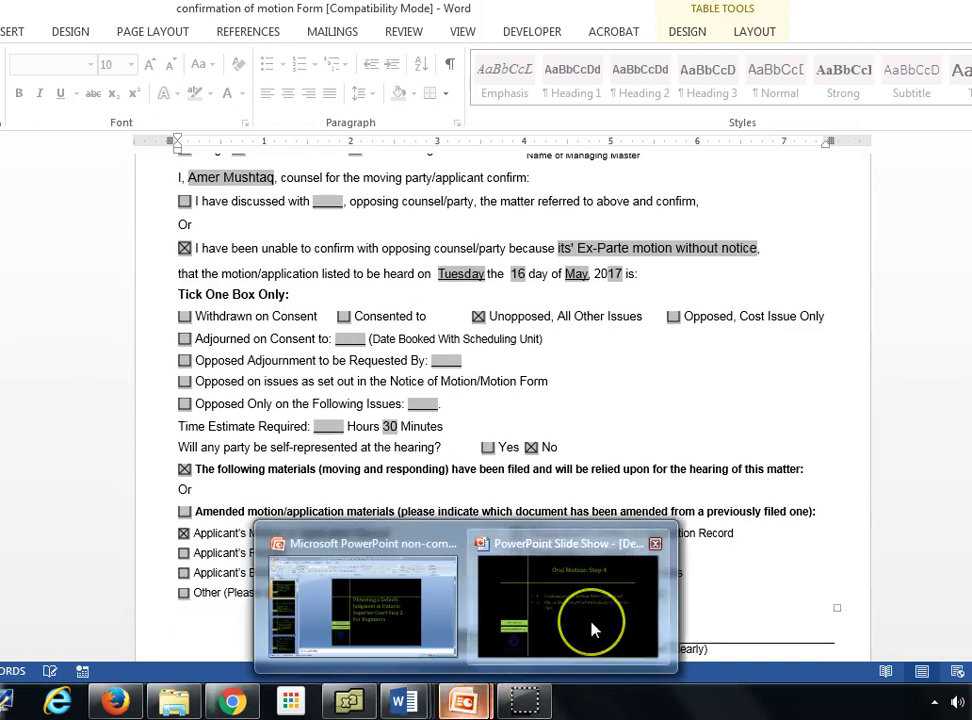
click(592, 630)
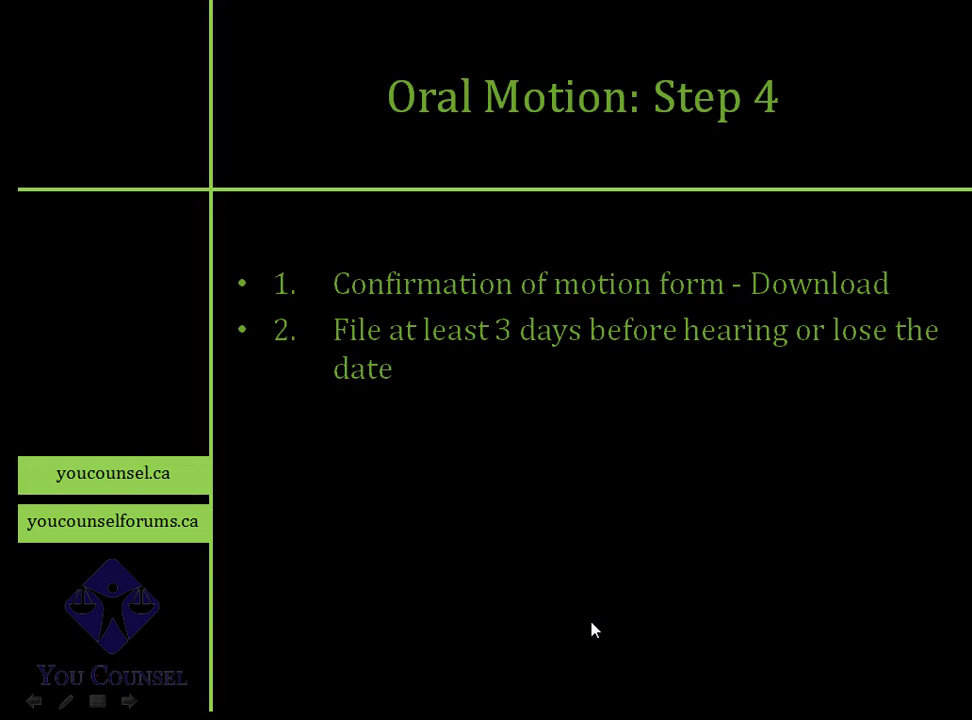
click(592, 630)
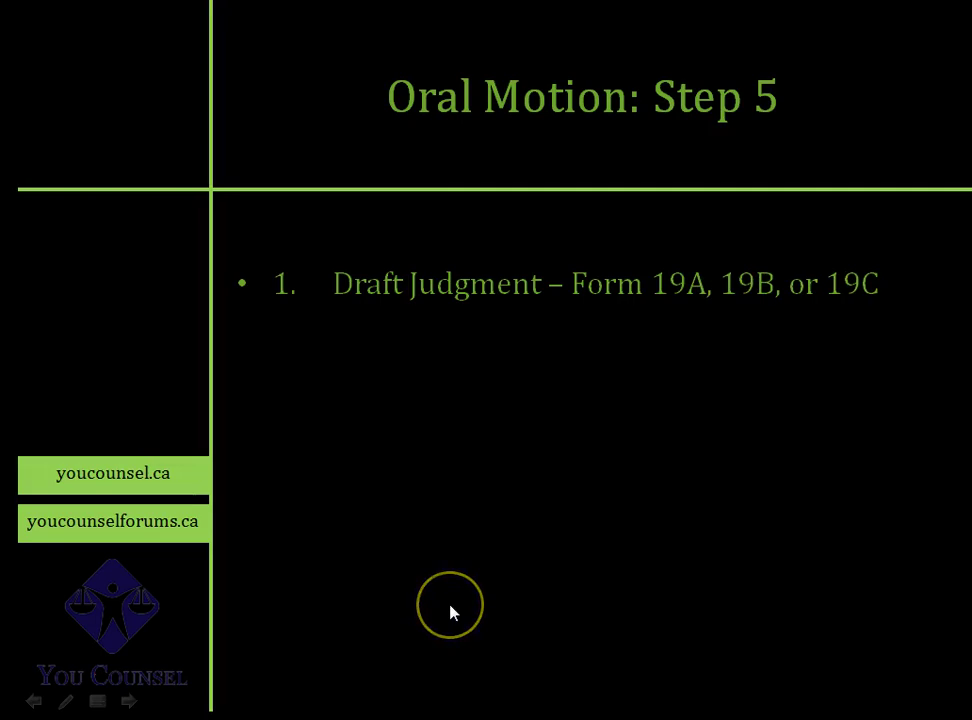
- Switch to the default judgment order in Word and select the hearing date cell beside the judge's name line
key(alt+Tab)
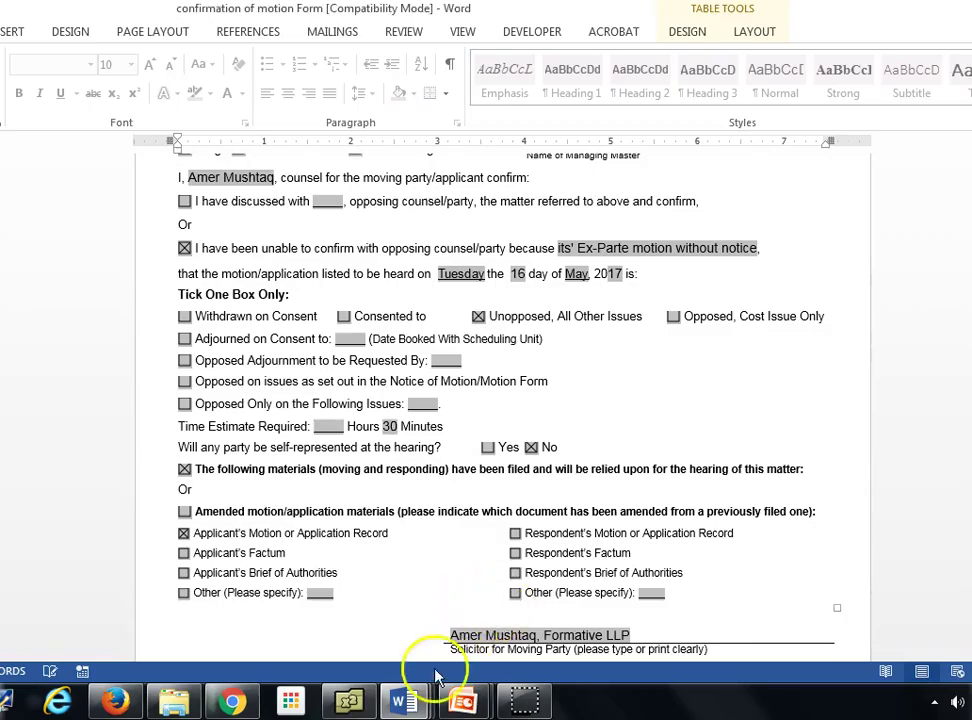
mouse_move(406, 699)
click(518, 638)
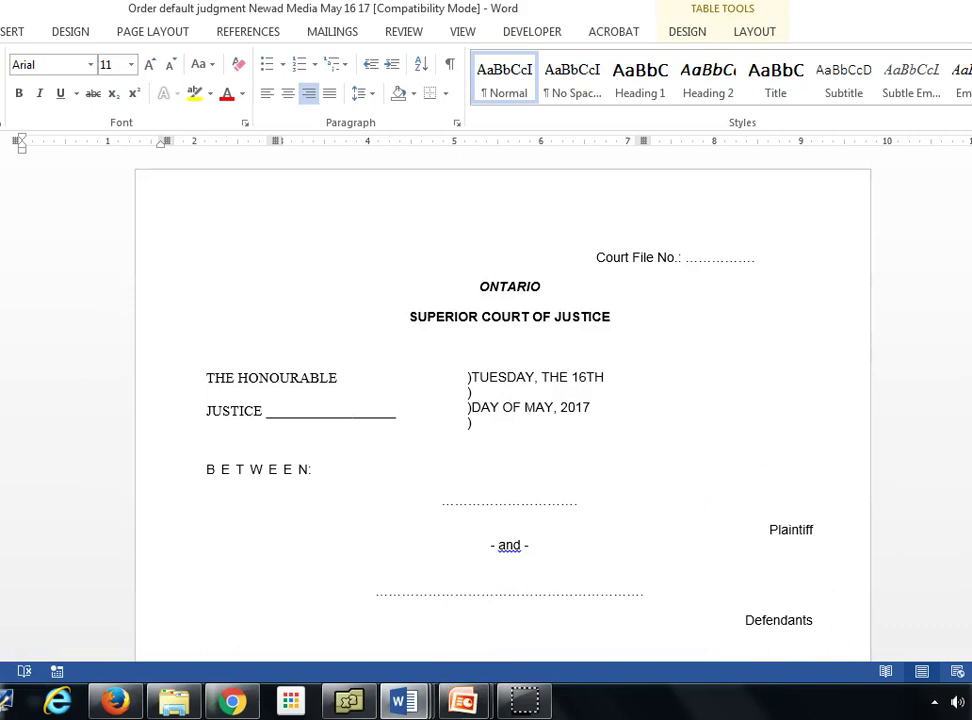
scroll(503, 410, down, 3)
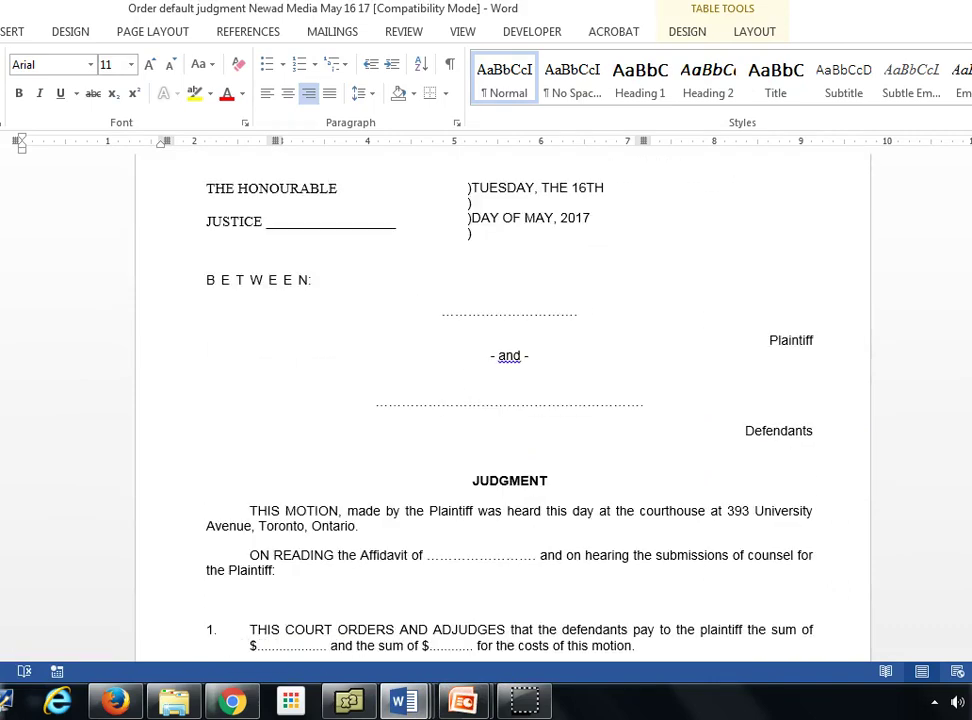
scroll(503, 410, up, 3)
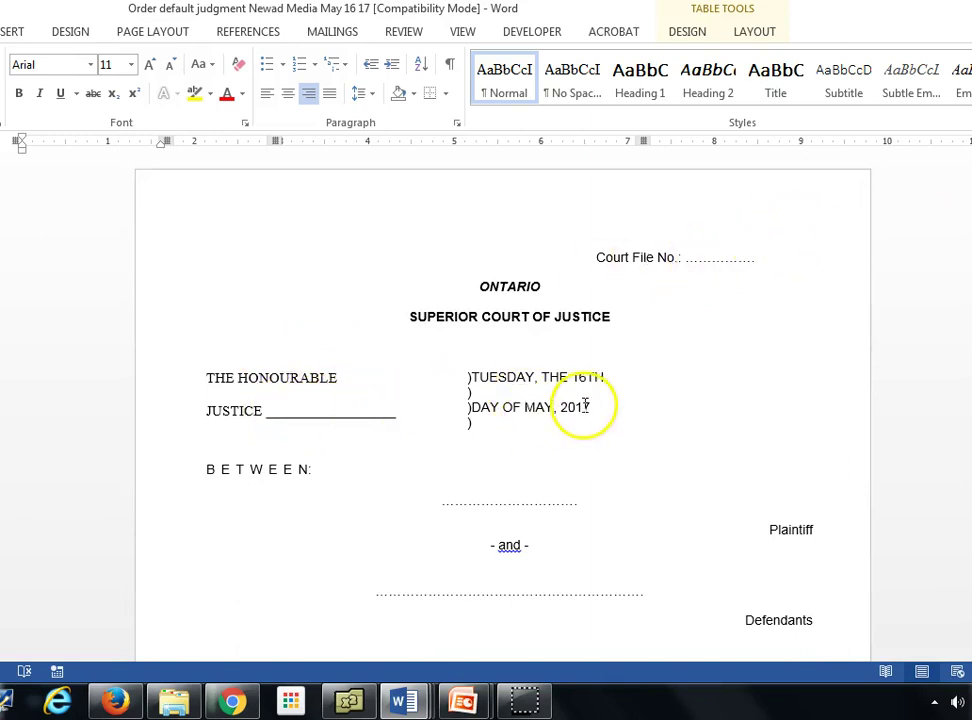
click(500, 362)
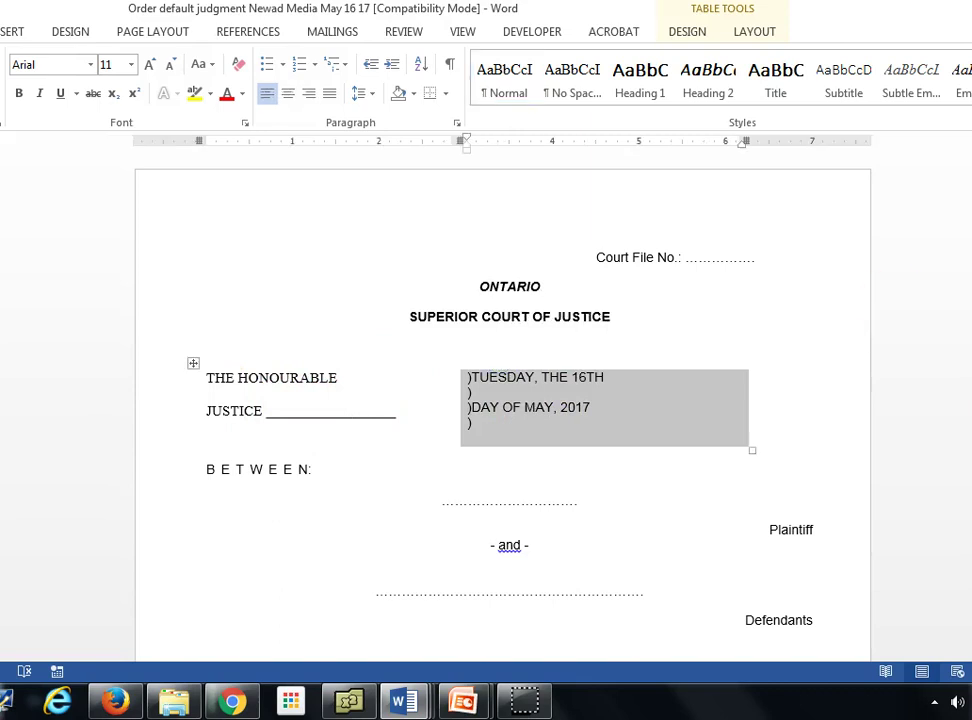
- Review the draft judgment's payment and interest paragraphs, its signature line and the backsheet
scroll(503, 400, down, 7)
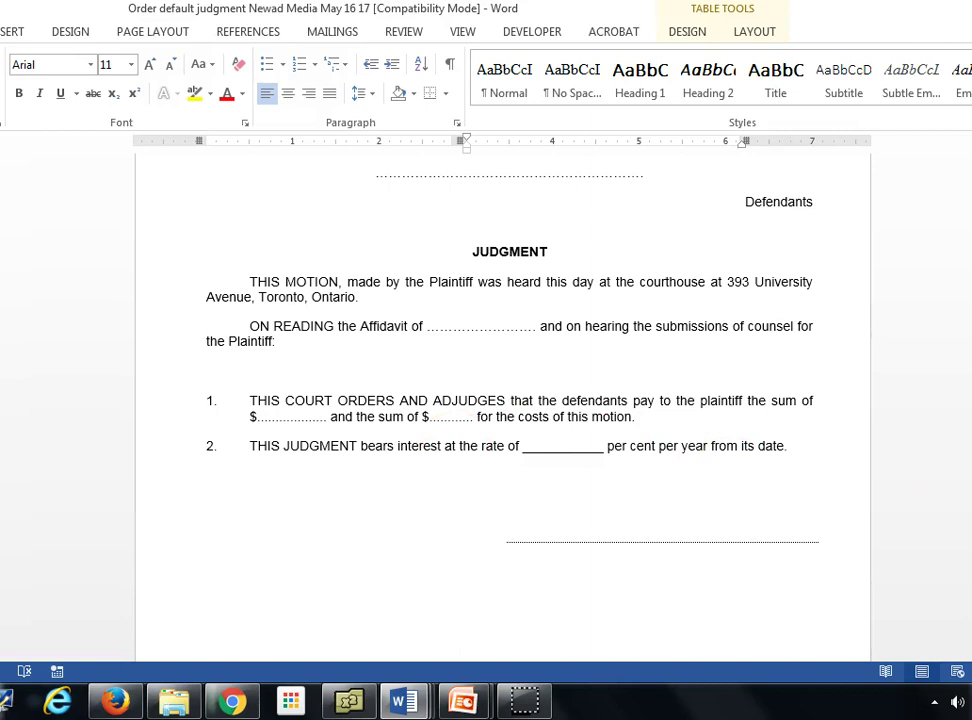
scroll(502, 400, down, 3)
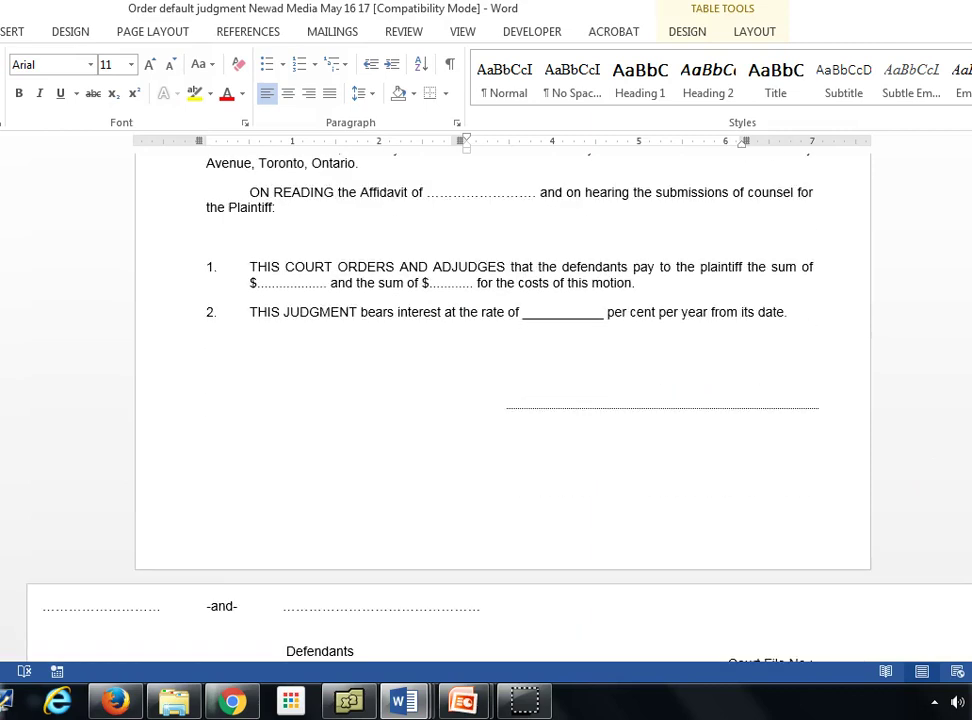
scroll(502, 400, down, 2)
scroll(500, 400, down, 5)
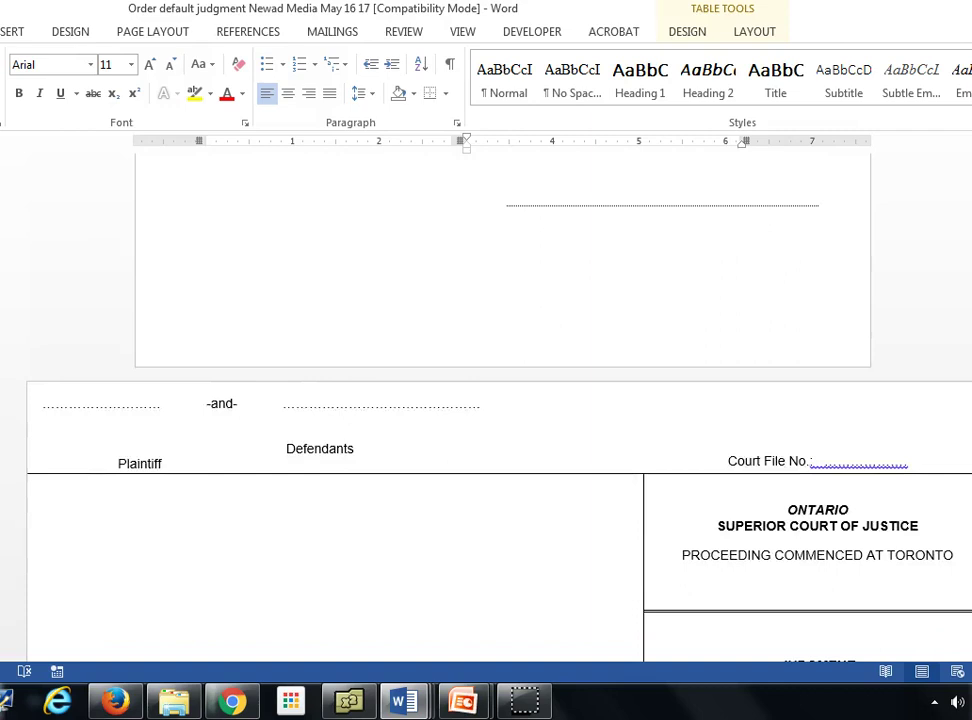
scroll(500, 400, up, 1)
scroll(500, 400, up, 5)
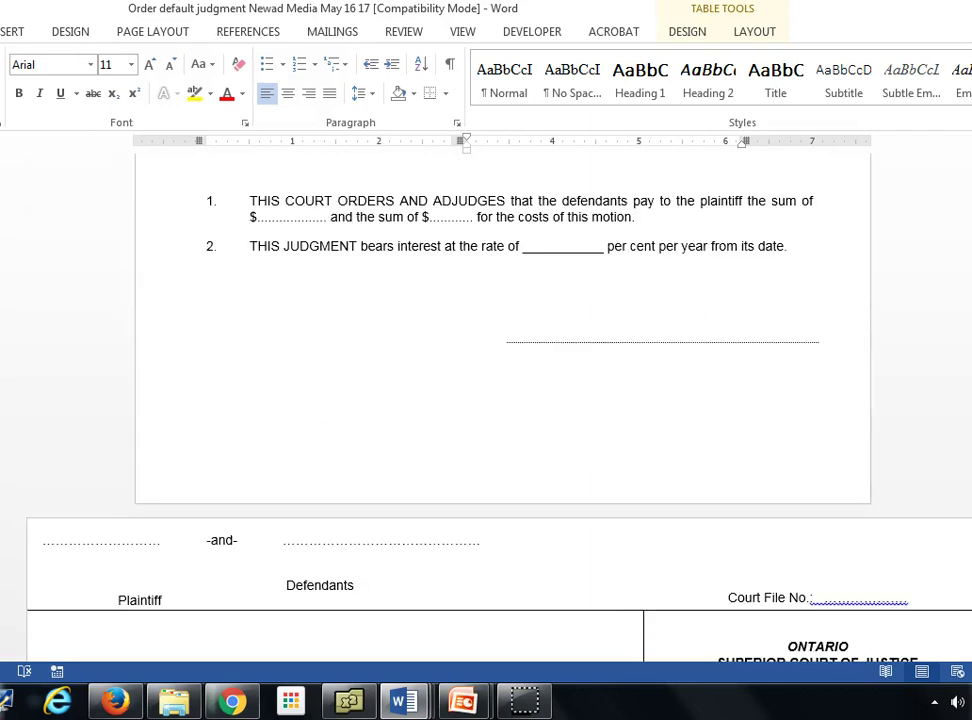
scroll(500, 400, up, 4)
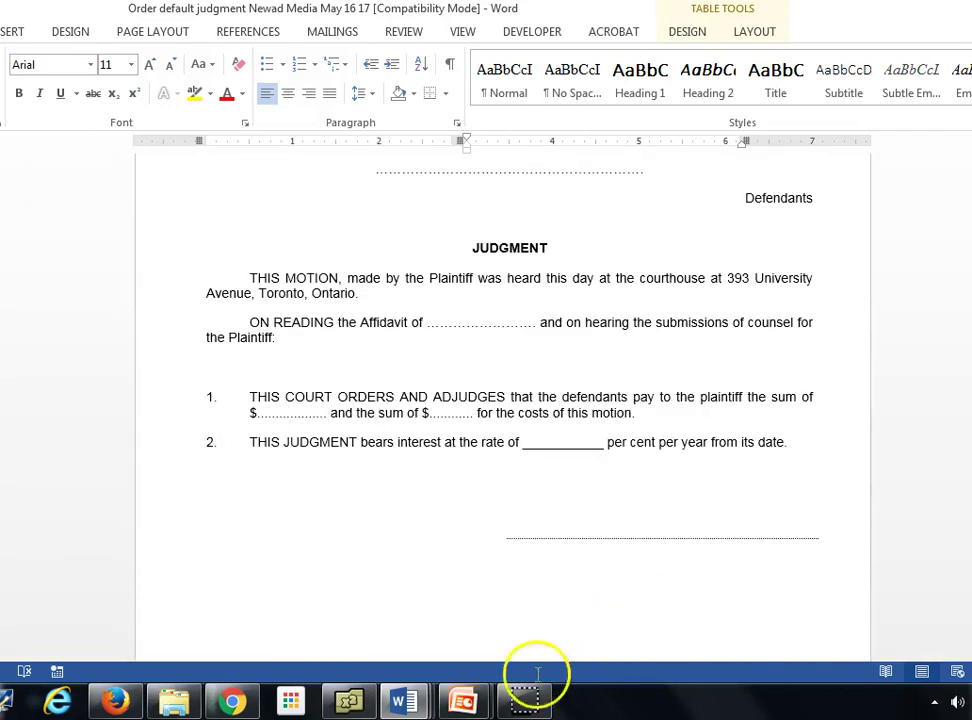
- Return to the PowerPoint slide show and advance to the place and time of attendance point of Oral Motion: Step 6
mouse_move(487, 700)
click(574, 634)
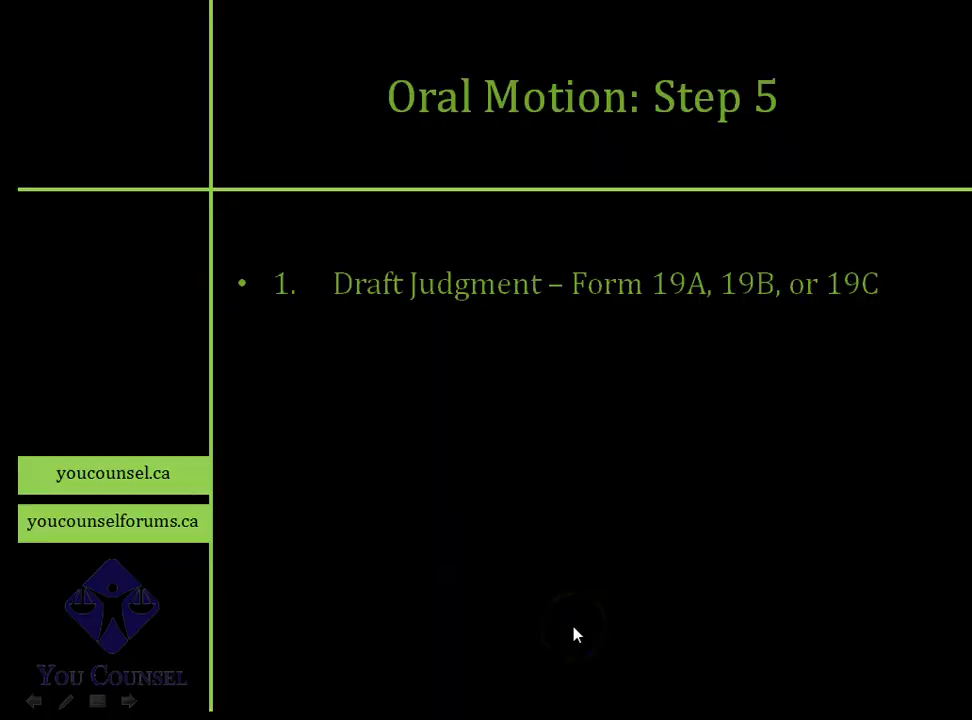
key(Right)
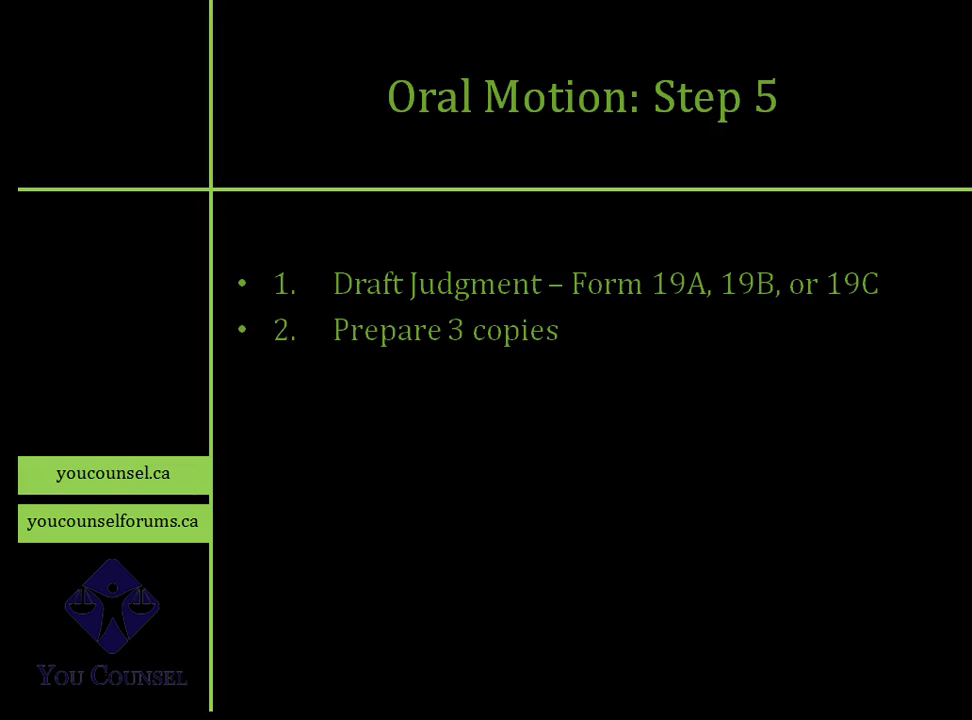
key(Right)
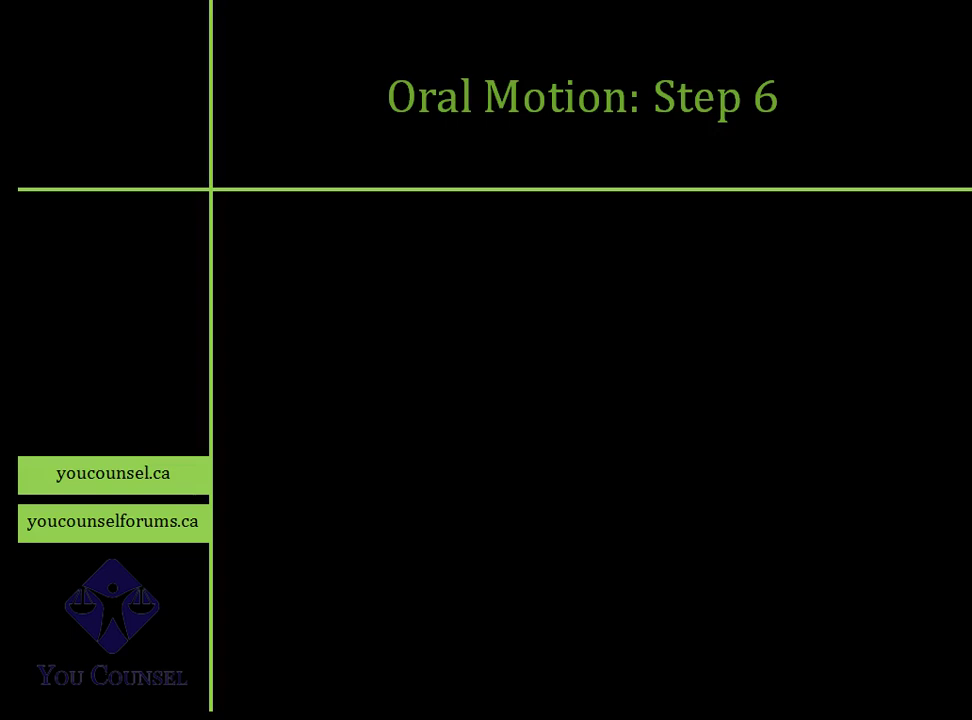
key(Right)
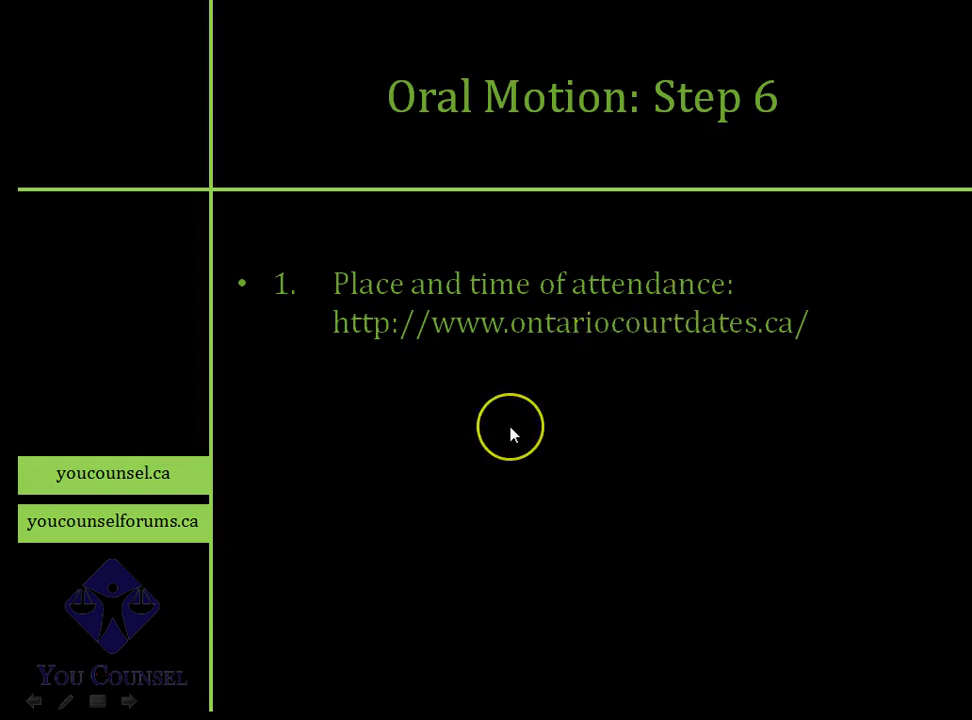
- Switch to the Daily Court Lists page at ontariocourtdates.ca in Chrome and examine its welcome text and terms and conditions
key(alt+Tab)
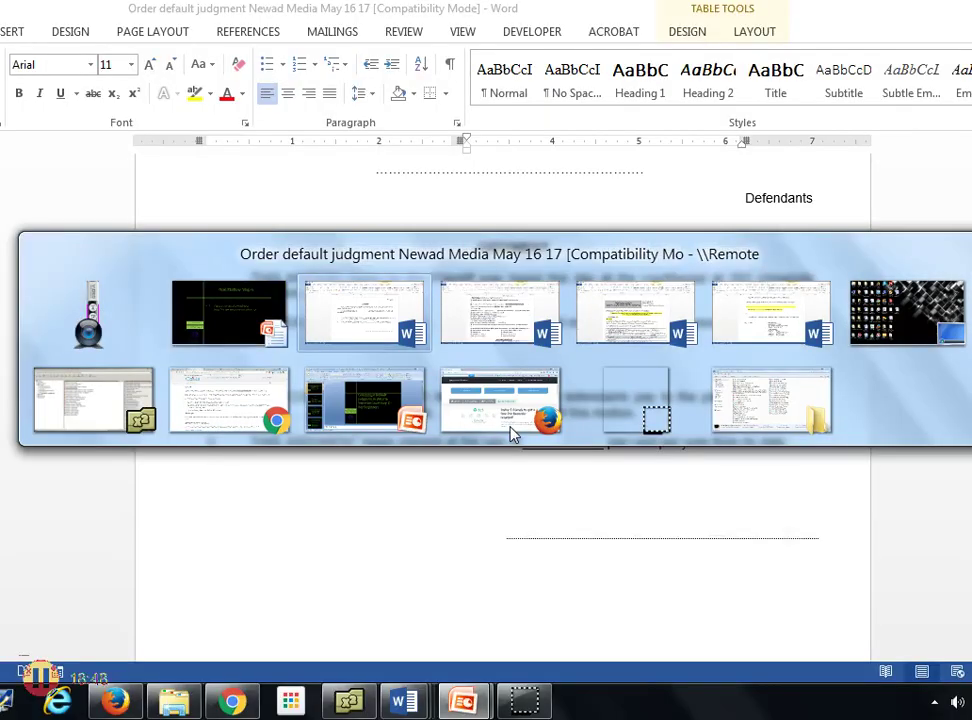
key(Tab)
key(Tab)
key(Tab)
key(Tab)
key(Tab)
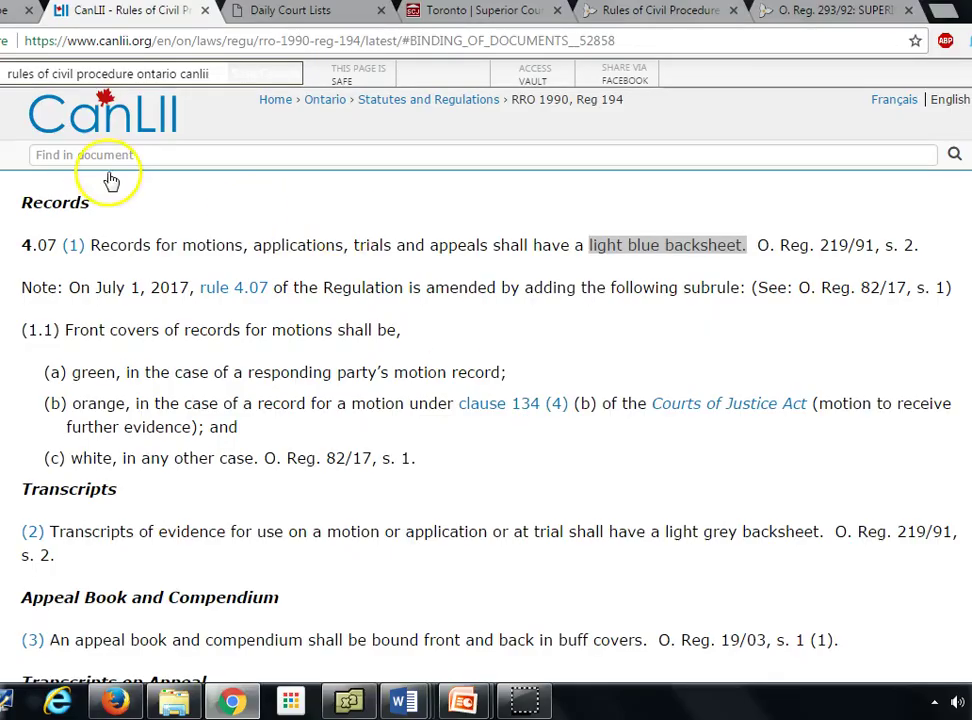
click(320, 18)
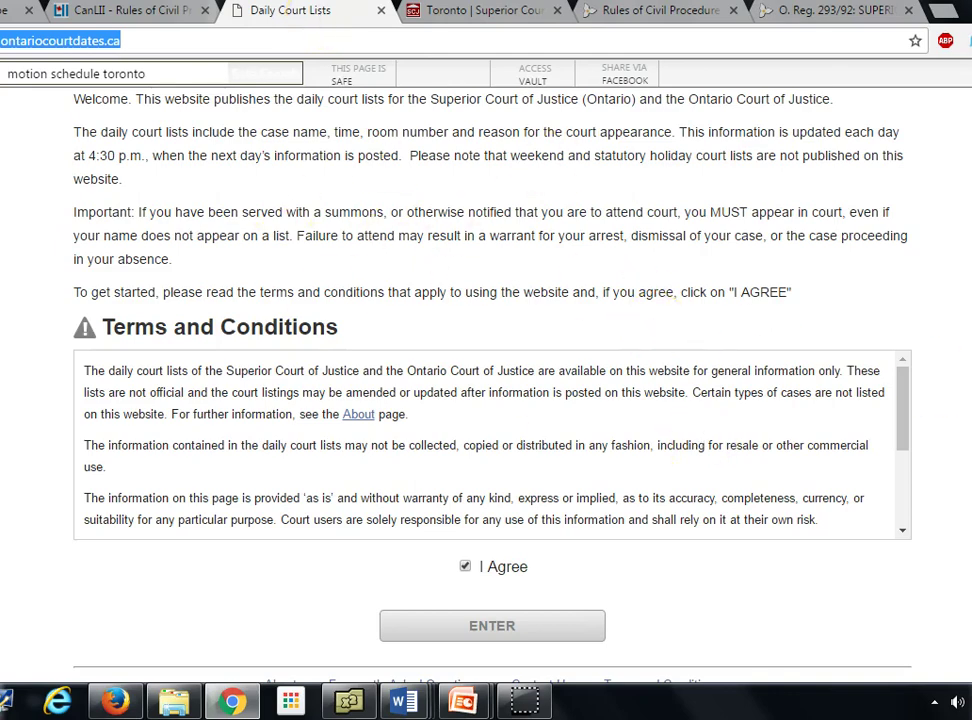
scroll(613, 410, up, 2)
scroll(613, 410, down, 3)
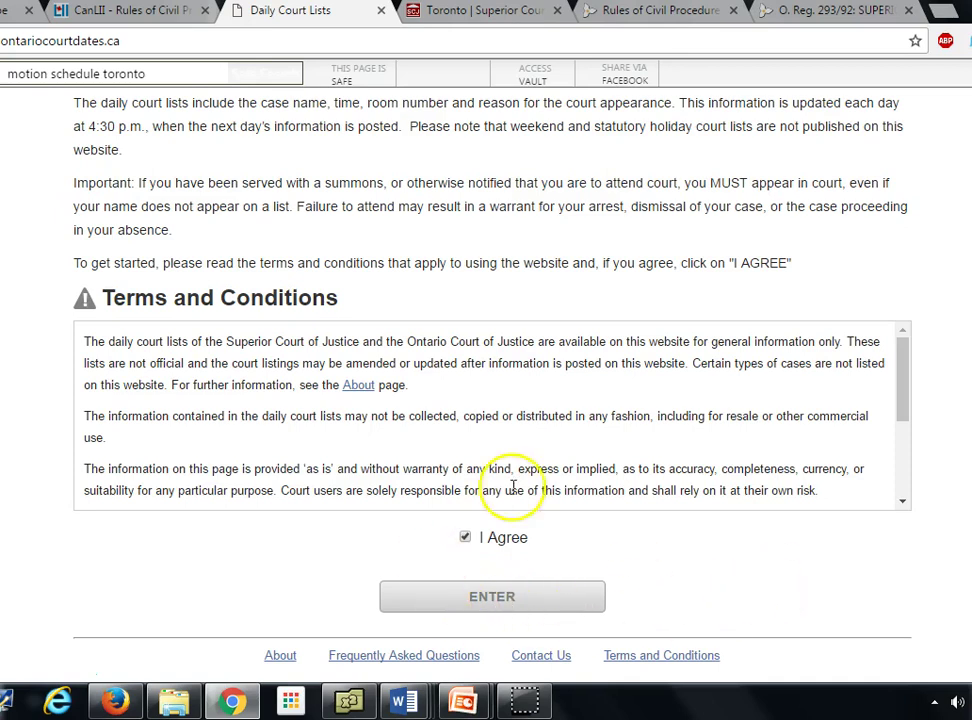
mouse_move(907, 373)
mouse_down()
mouse_move(933, 462)
mouse_move(910, 350)
mouse_up()
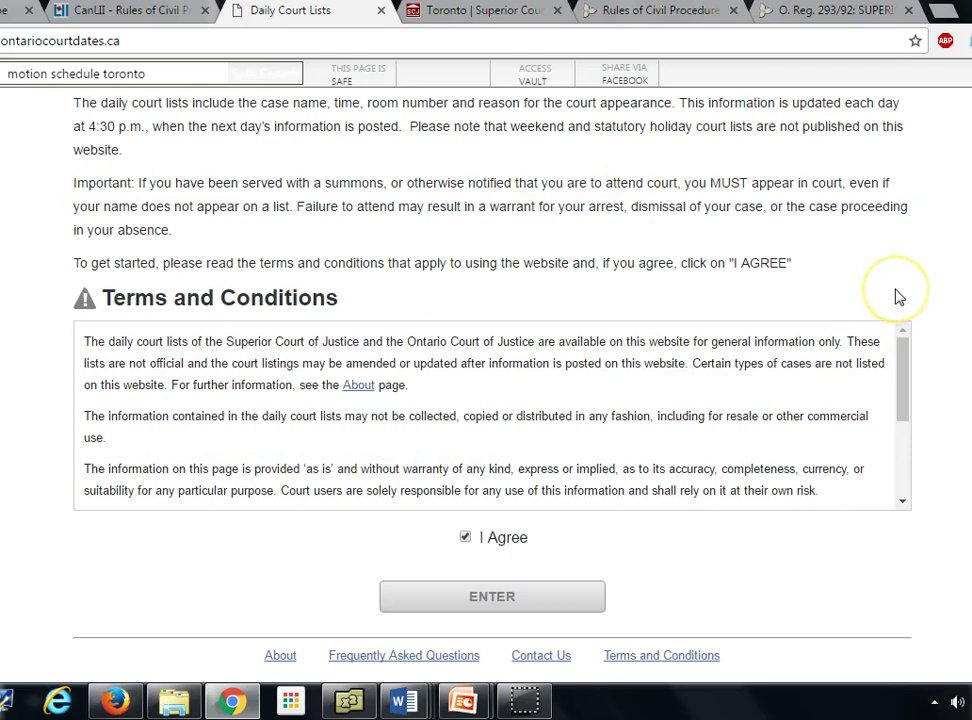
- Reload the Daily Court Lists welcome page, agree to the terms and conditions, and enter the site
key(F5)
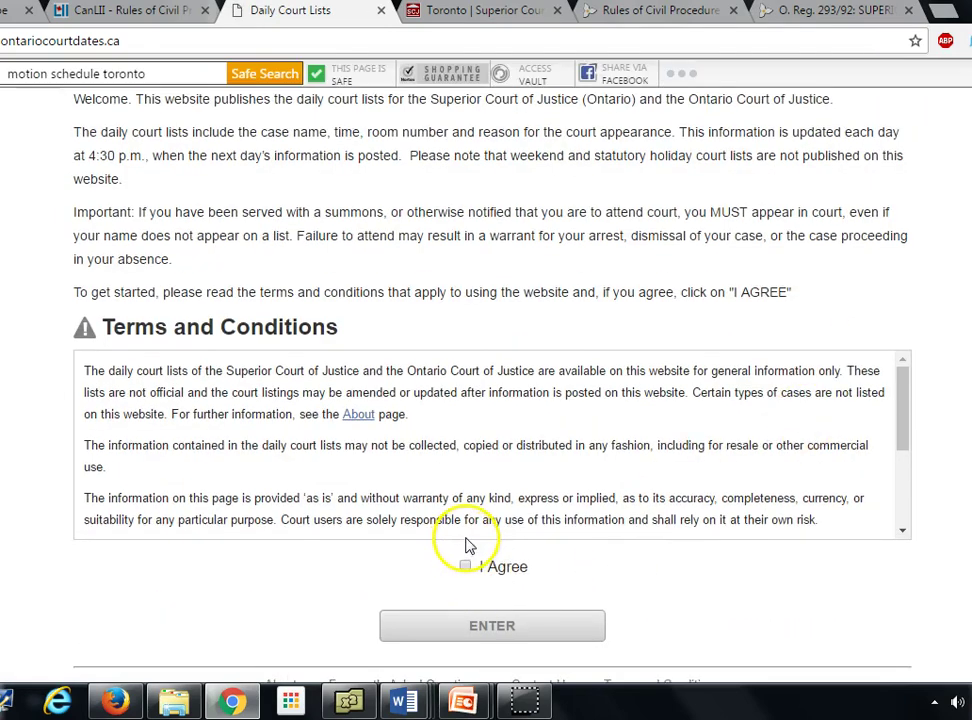
click(465, 567)
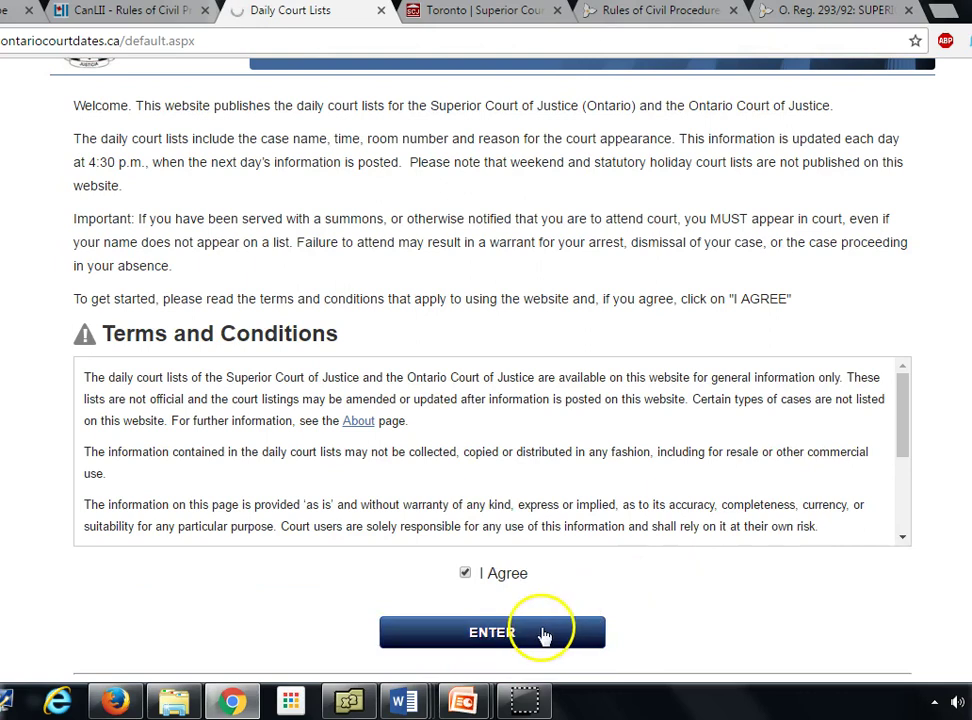
click(543, 634)
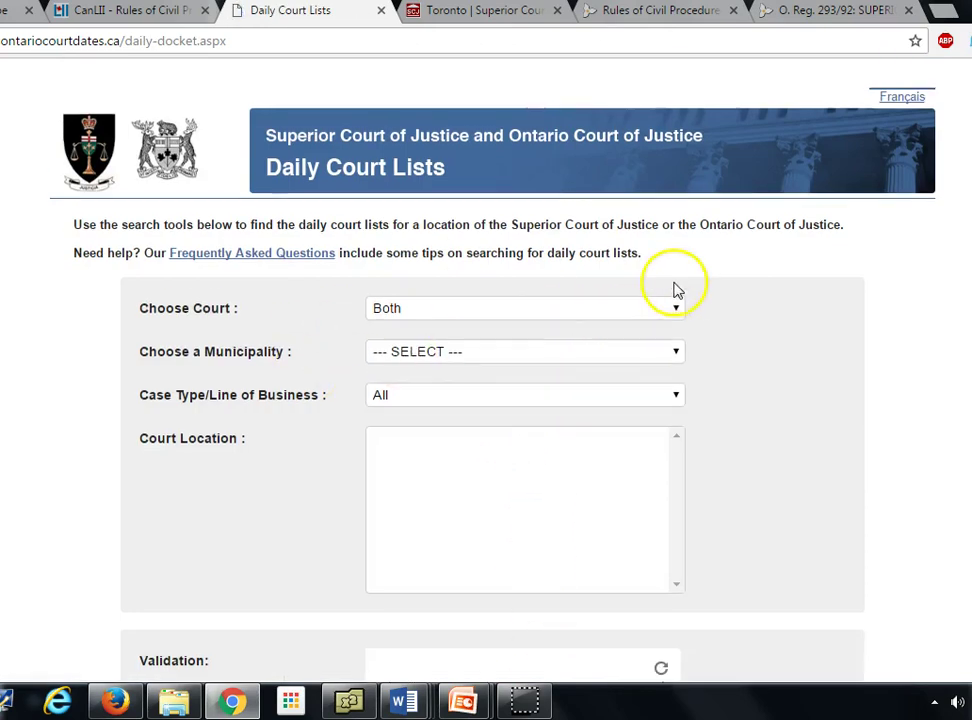
- Set the court to Superior Court of Justice and the municipality to Toronto in the court list search
click(675, 312)
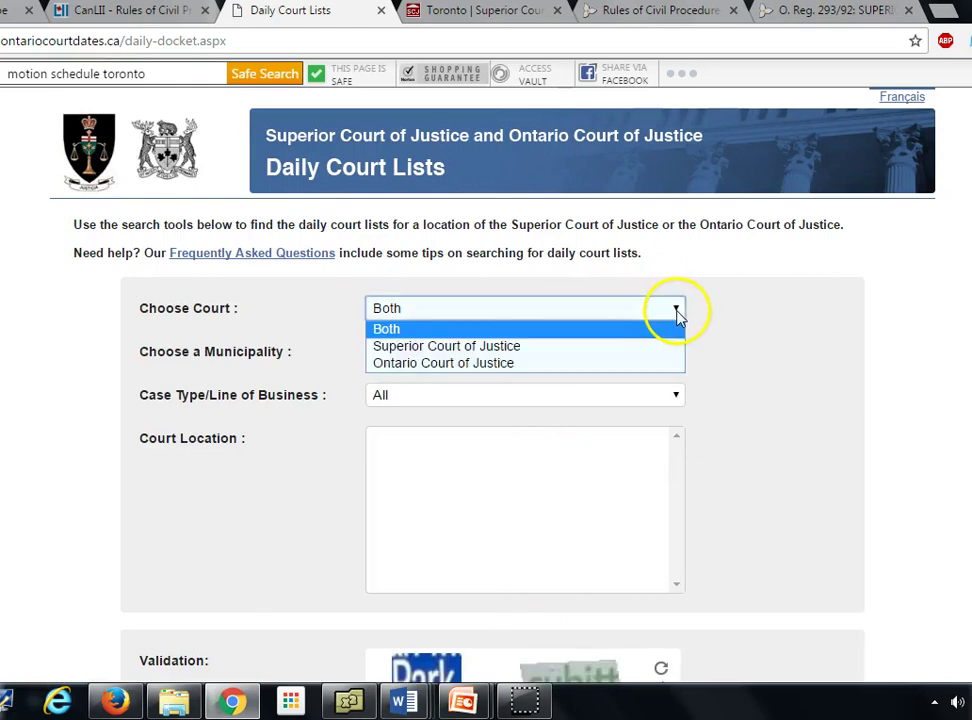
click(636, 348)
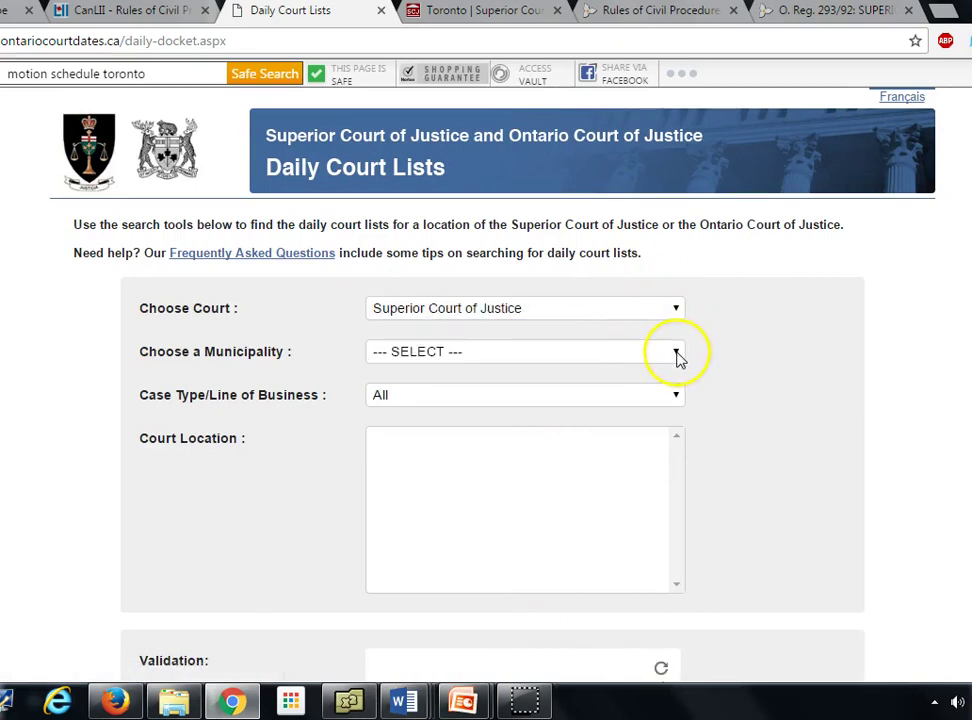
click(676, 355)
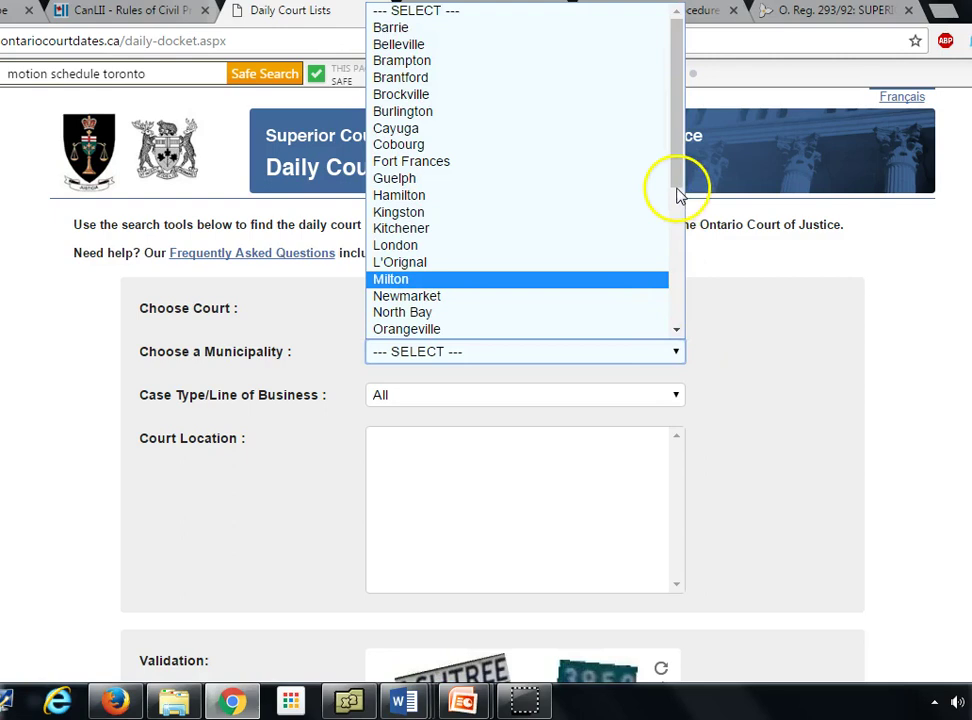
click(678, 218)
drag(678, 218, 681, 245)
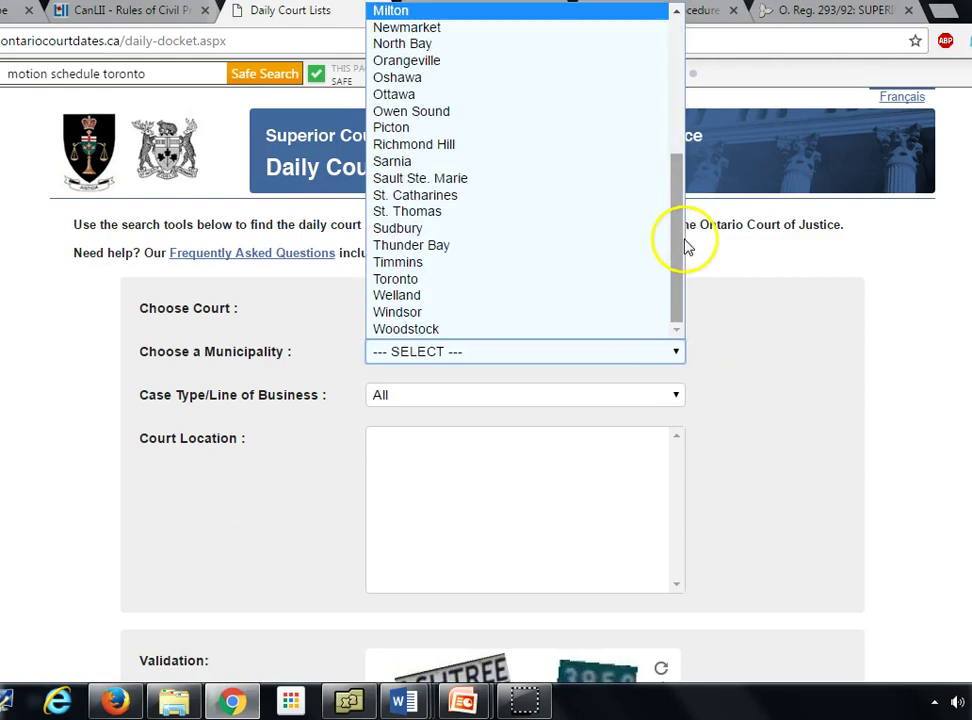
click(474, 284)
- Set the case type to Civil and select 393 University Av as the court location
click(677, 398)
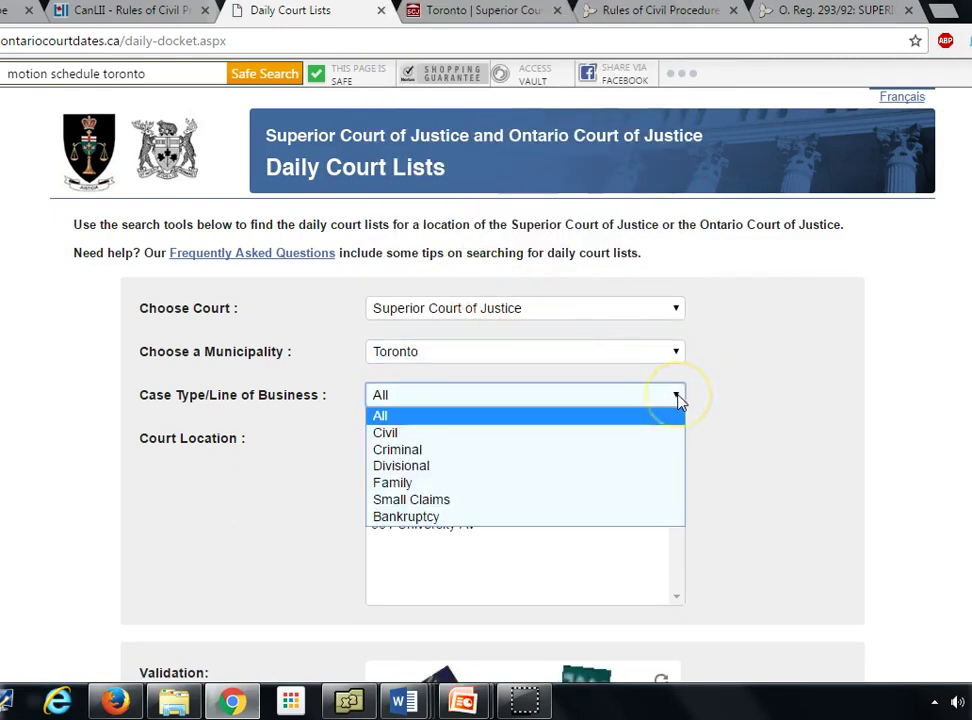
click(571, 436)
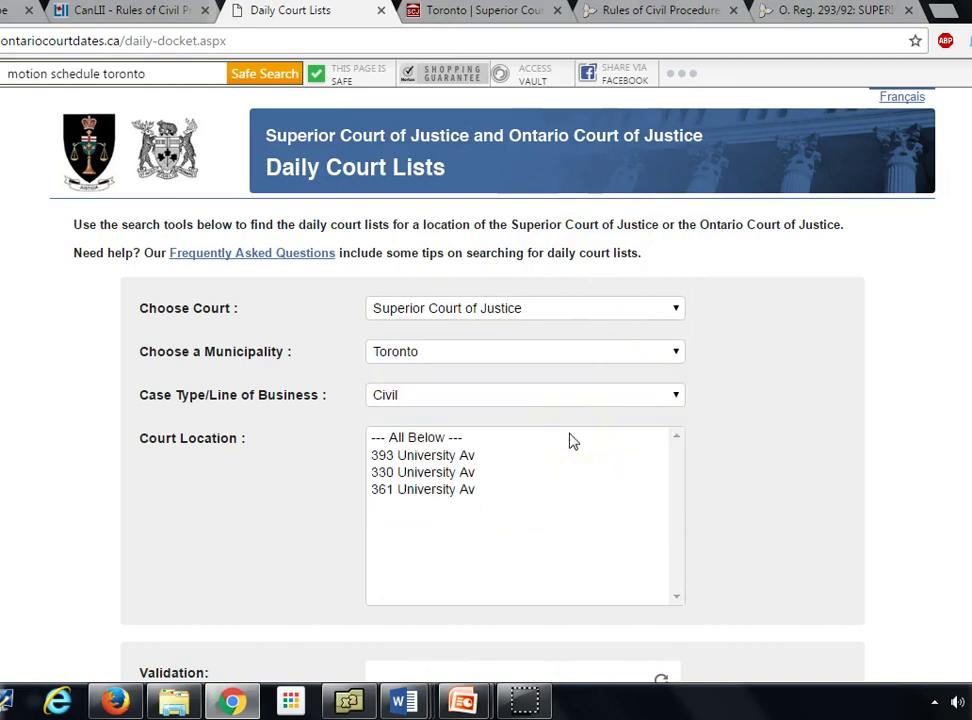
click(408, 457)
- Enter the two validation words shown in the image and submit the court list search
scroll(486, 400, down, 2)
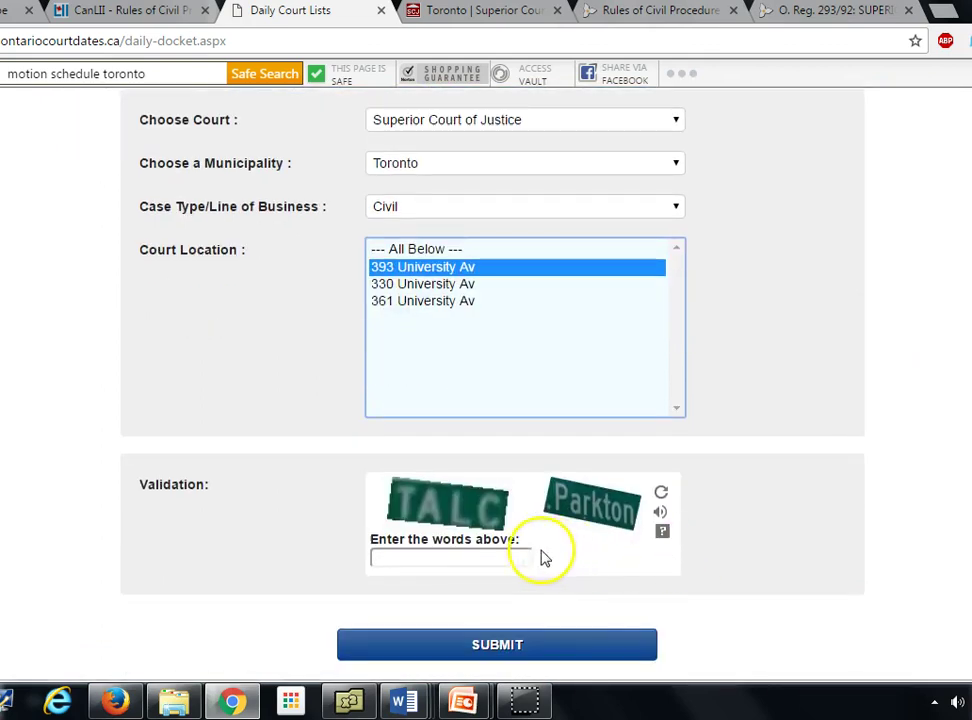
click(466, 558)
key(Caps_Lock)
text(TA)
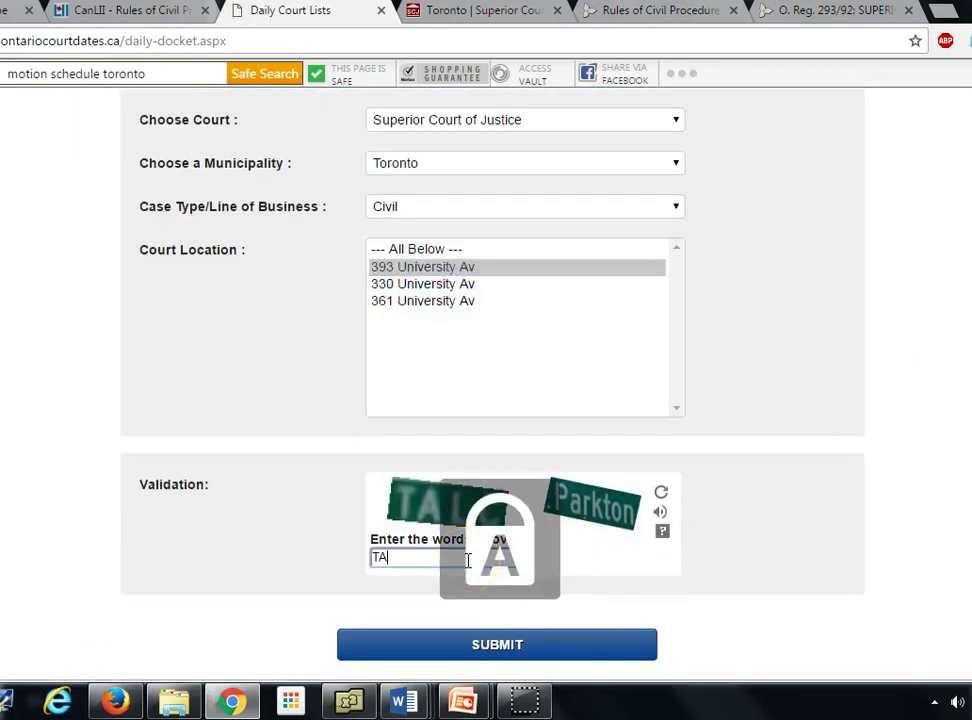
text(LX)
key(BackSpace)
text(P)
key(Caps_Lock)
text(arkton)
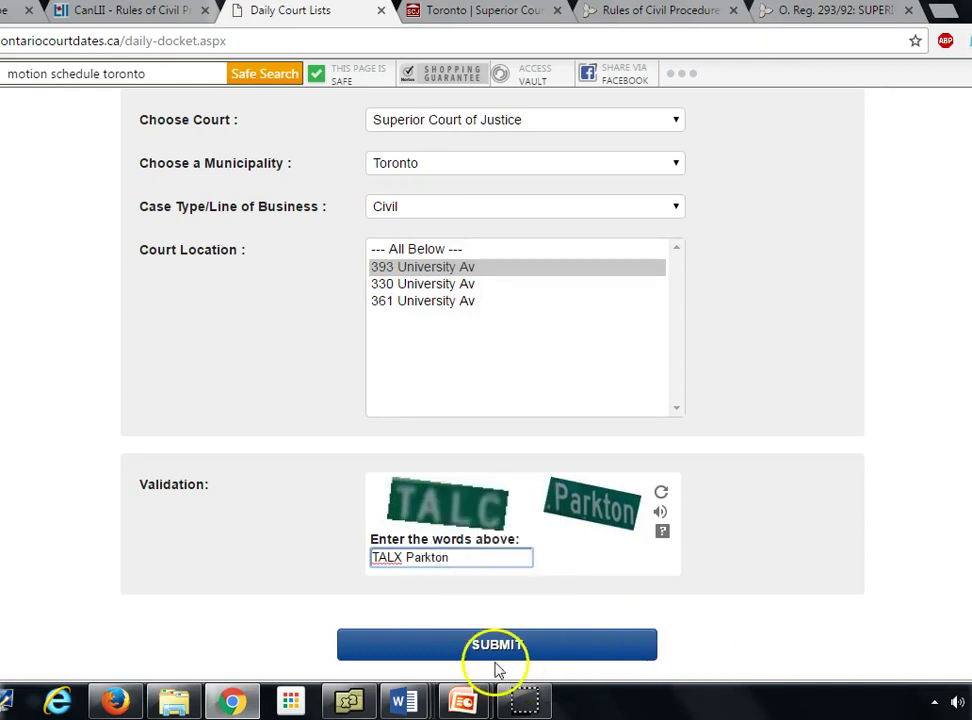
click(488, 647)
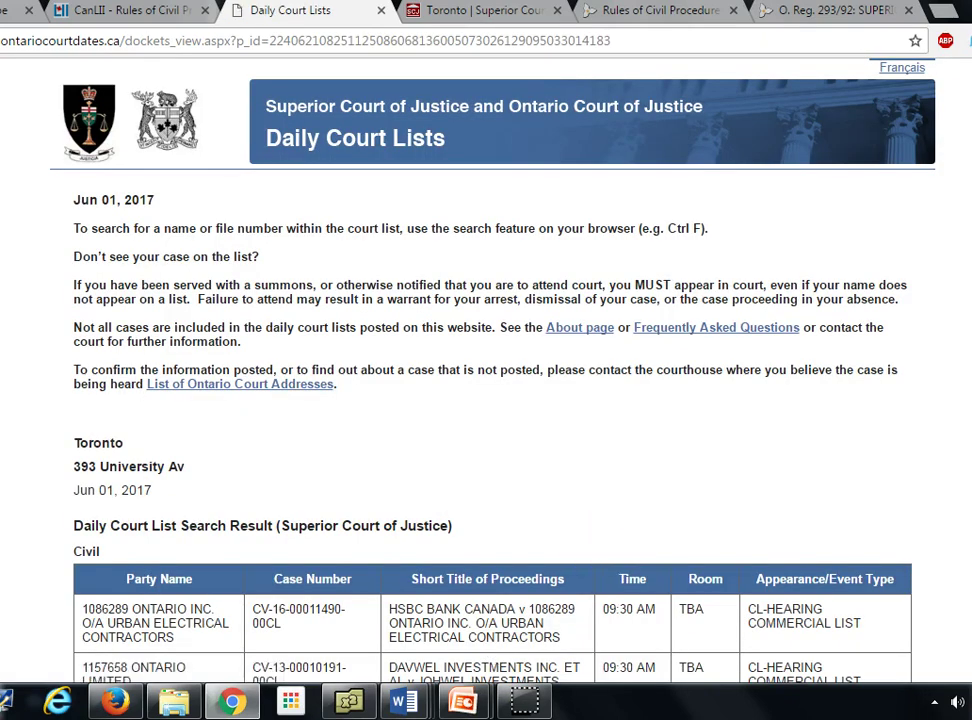
- Examine the Toronto civil court list's parties, case numbers, times, rooms and event types from the first entry to the last
scroll(486, 380, down, 5)
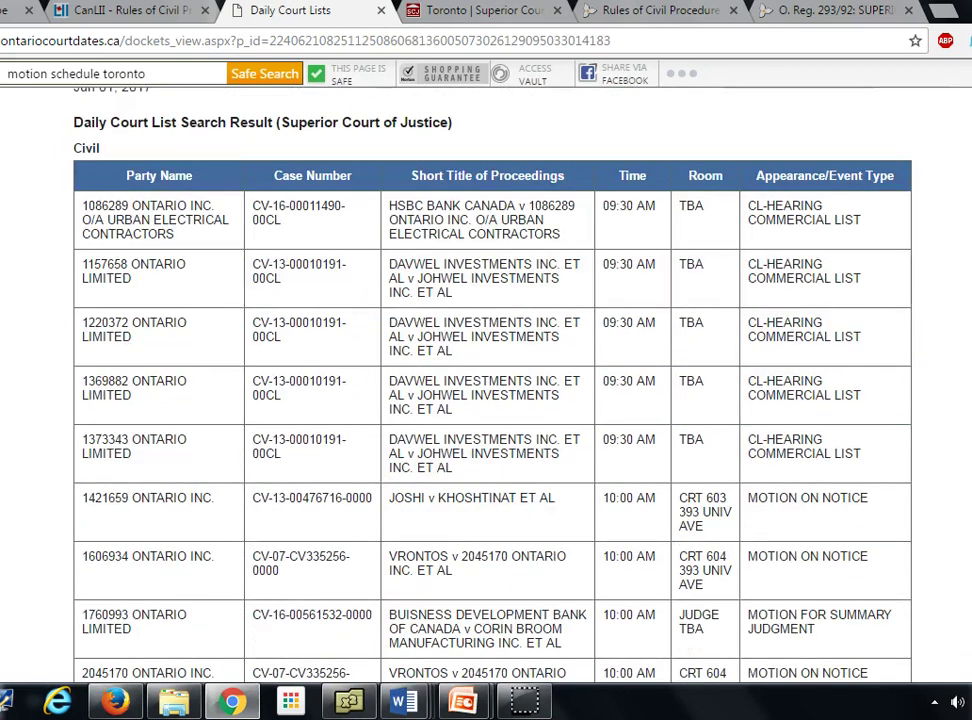
scroll(486, 380, up, 4)
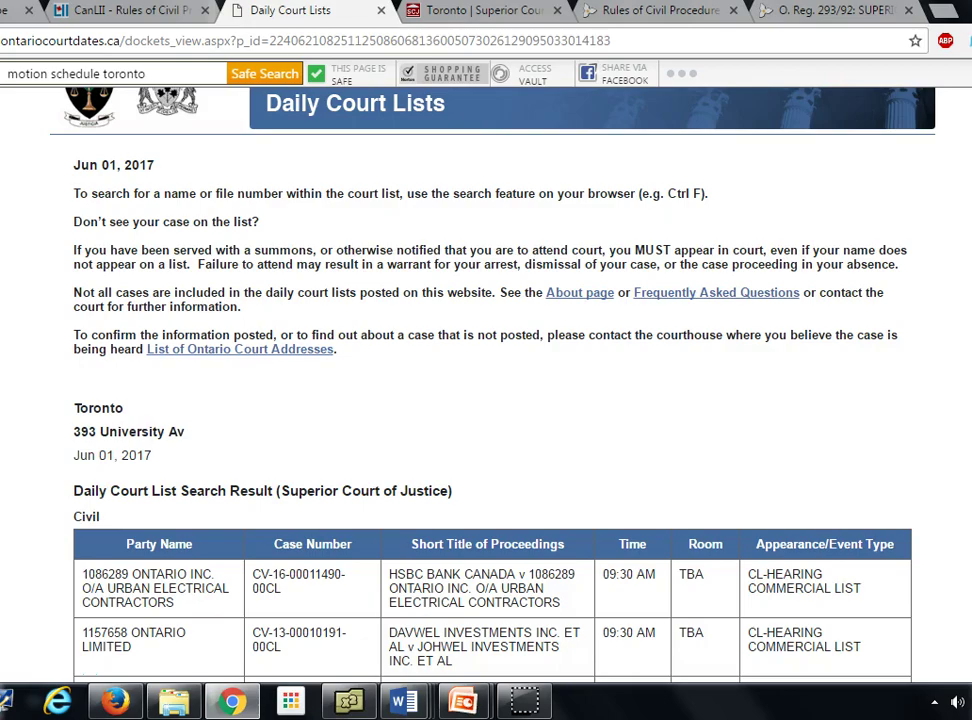
scroll(486, 380, down, 20)
scroll(486, 380, down, 20)
scroll(486, 380, down, 20)
scroll(486, 380, down, 20)
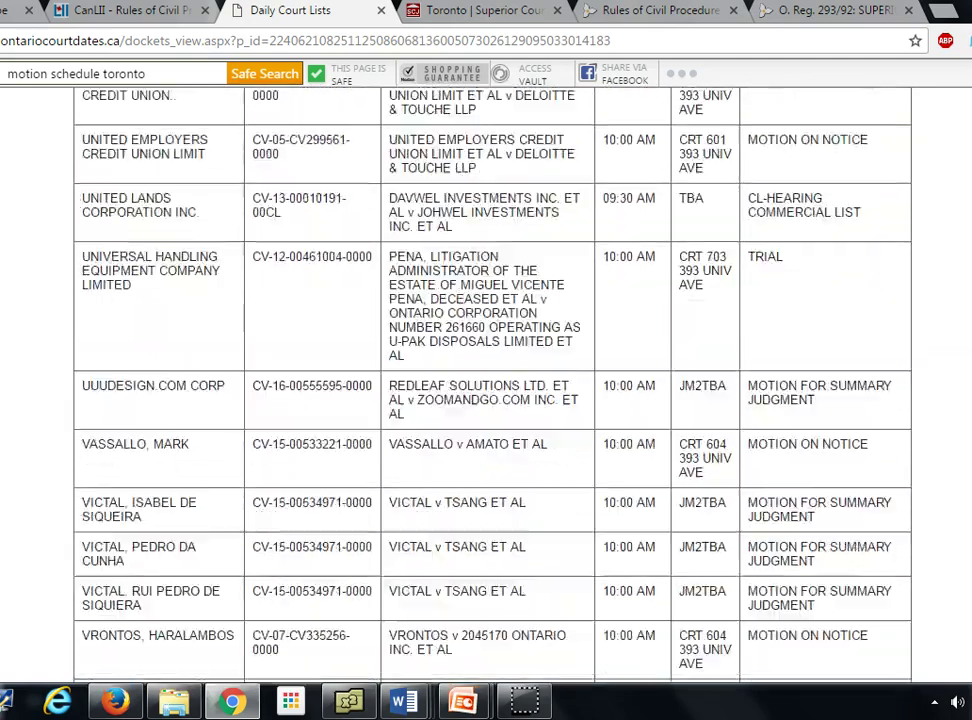
scroll(486, 380, down, 6)
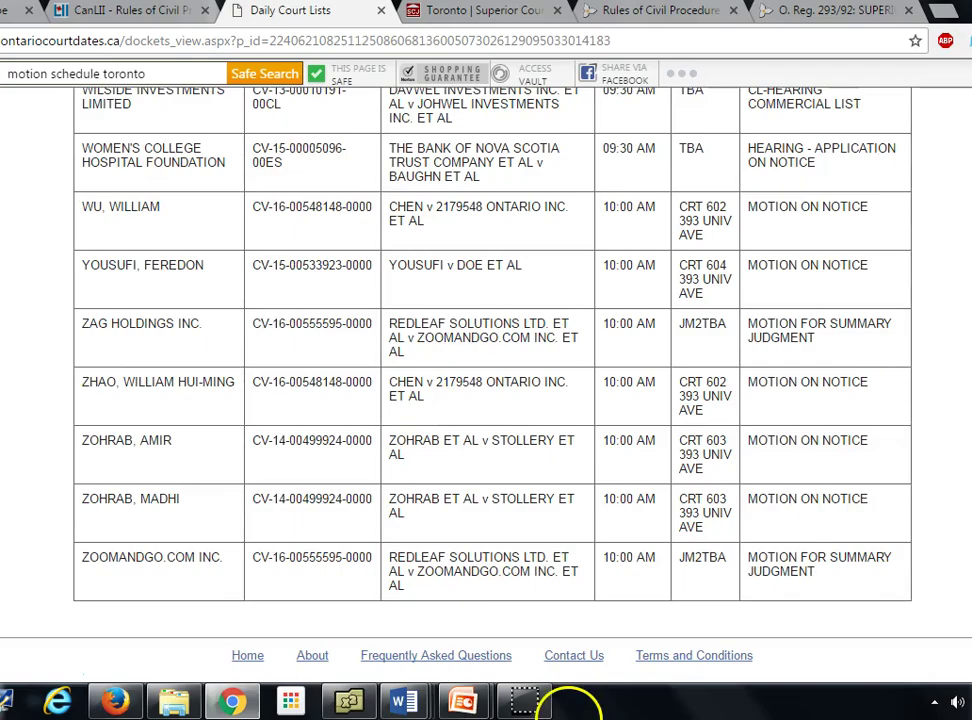
- Return to the PowerPoint slide show and reveal the Attendance point of Oral Motion: Step 6
mouse_move(464, 700)
click(561, 637)
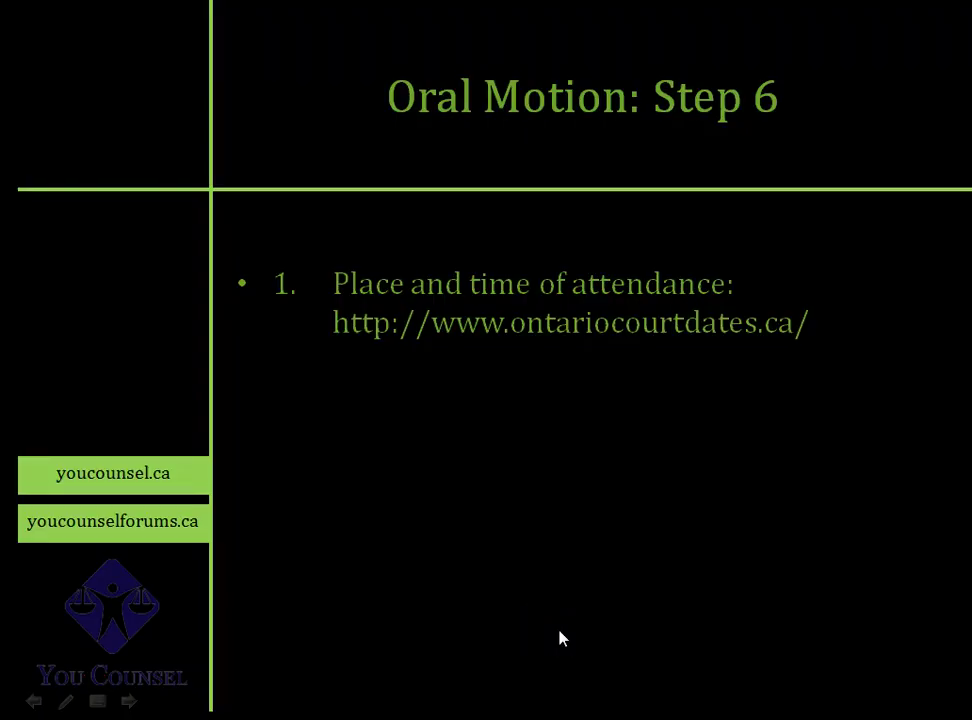
key(Right)
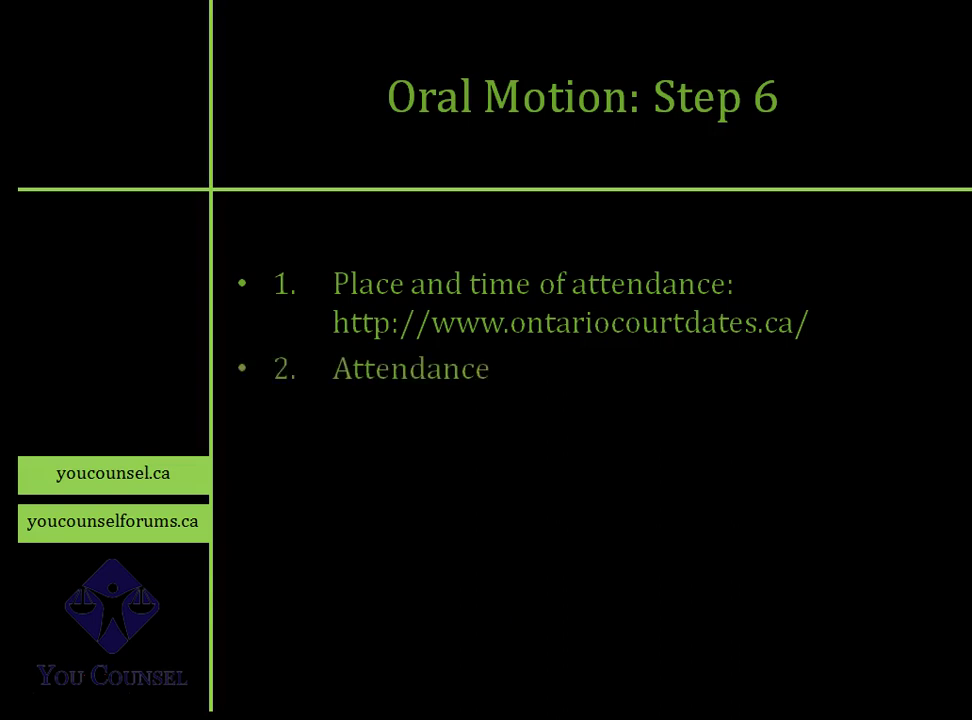